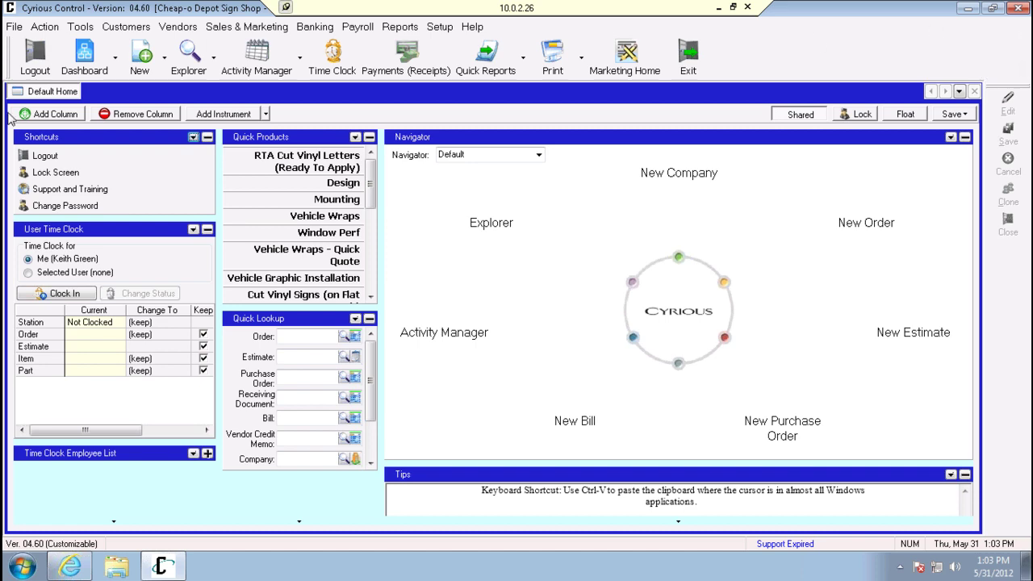
Step: Start a new order and add a Rigid Sign Print line item from the Digital Prints category
click(164, 57)
click(192, 66)
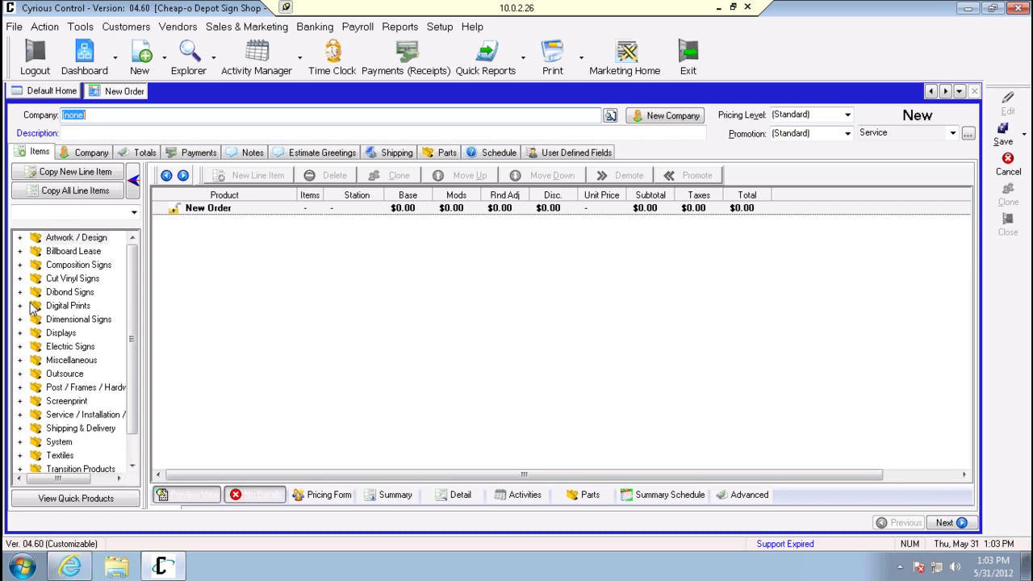
click(21, 305)
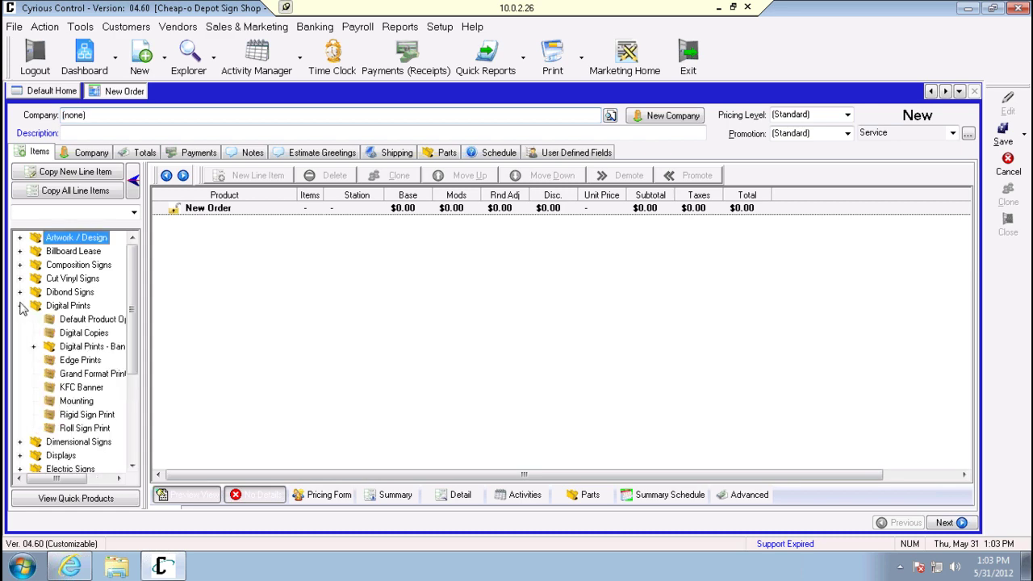
click(97, 414)
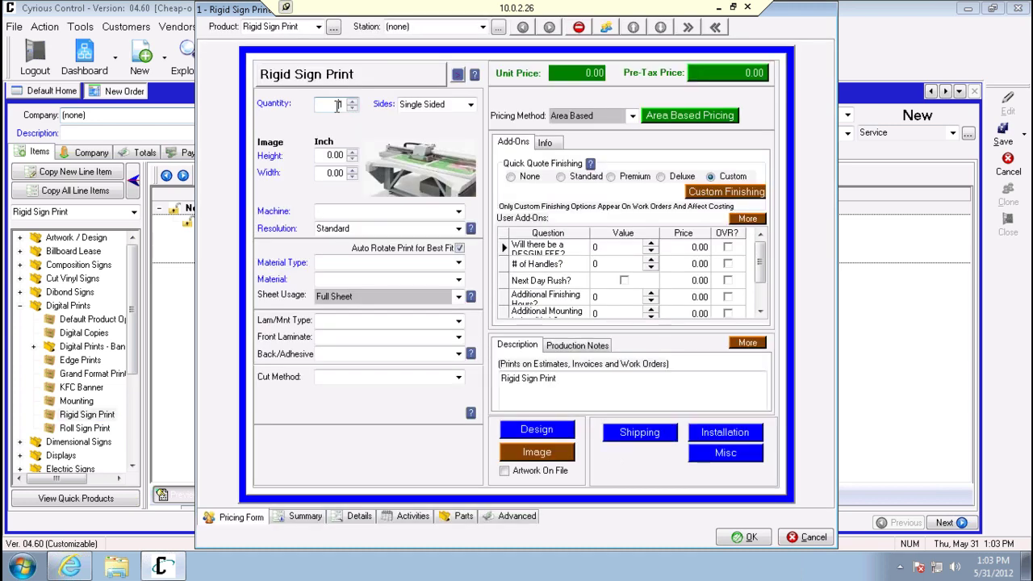
Step: Set the sign print's quantity to 5, image height to 24 inches and width to 36 inches
text(5)
key(Tab)
text(24)
key(Tab)
text(36)
key(Tab)
Step: Set the machine to Vutek PressVu 200/600, the material type to Coroplast and the material to Coro - 6 mil White 48 x 96
click(458, 211)
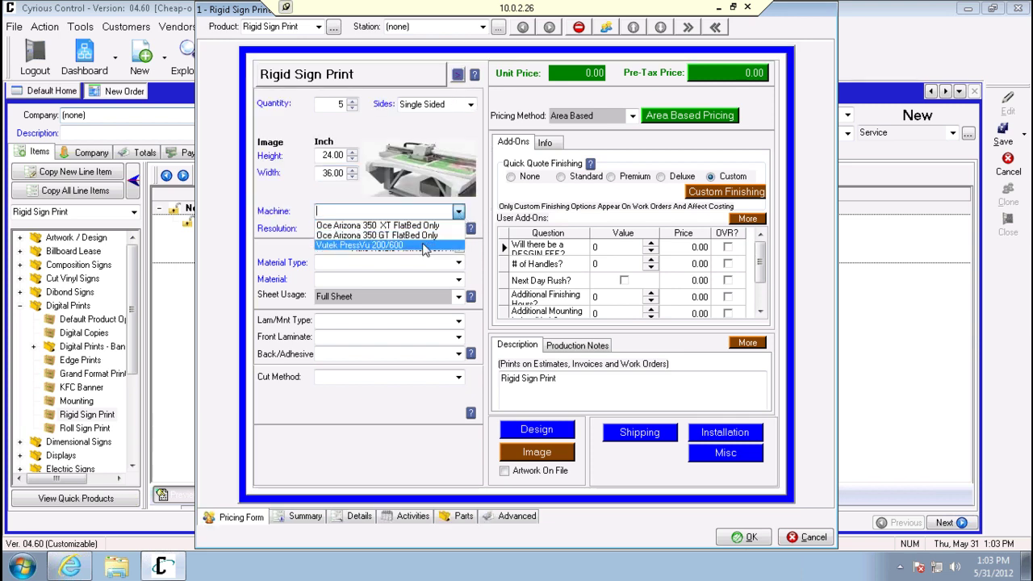
click(424, 246)
click(458, 262)
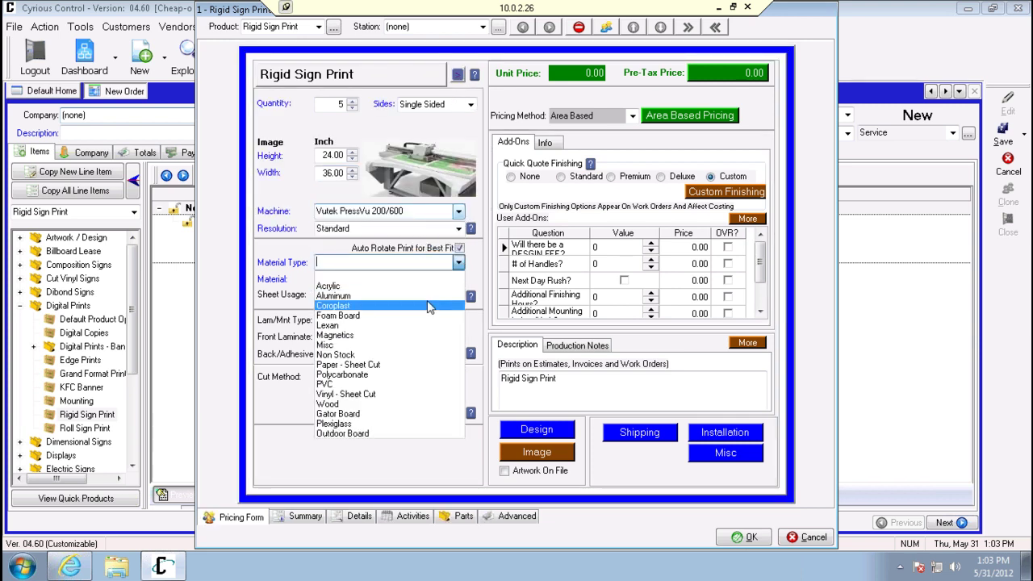
click(429, 307)
click(459, 279)
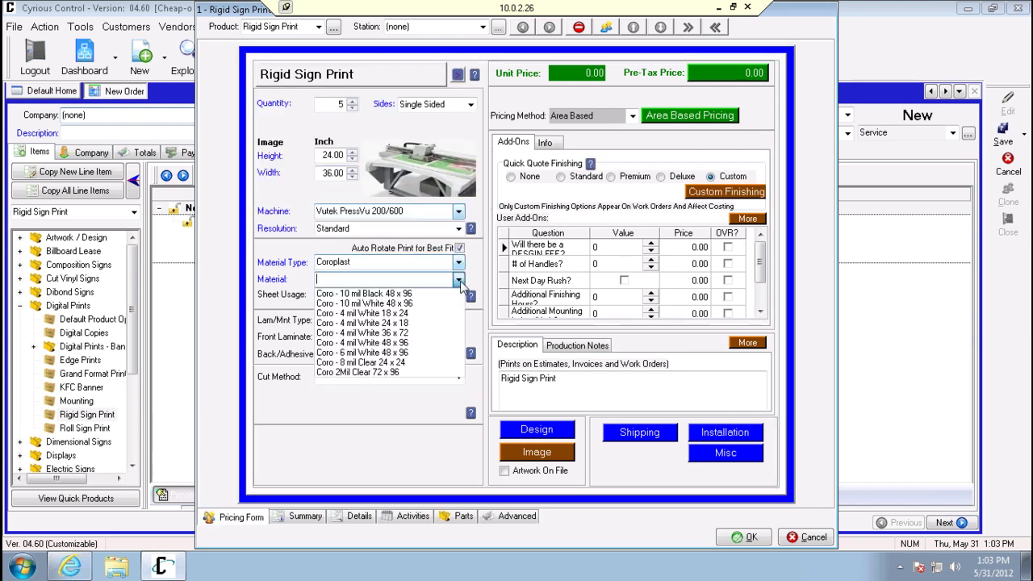
click(414, 353)
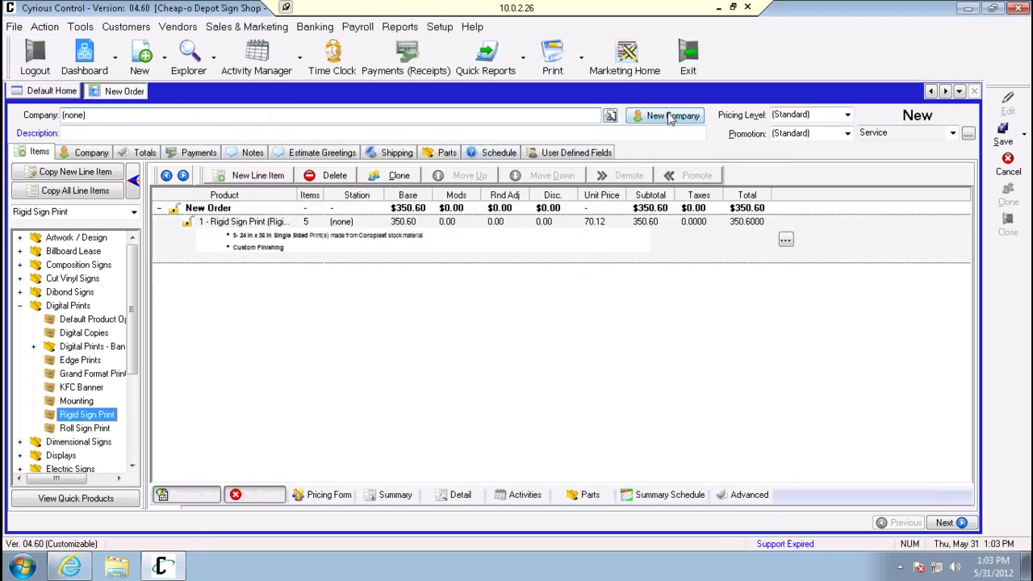
Step: Assign A B C Company to the order and enter the description "Shipping Testing"
click(611, 118)
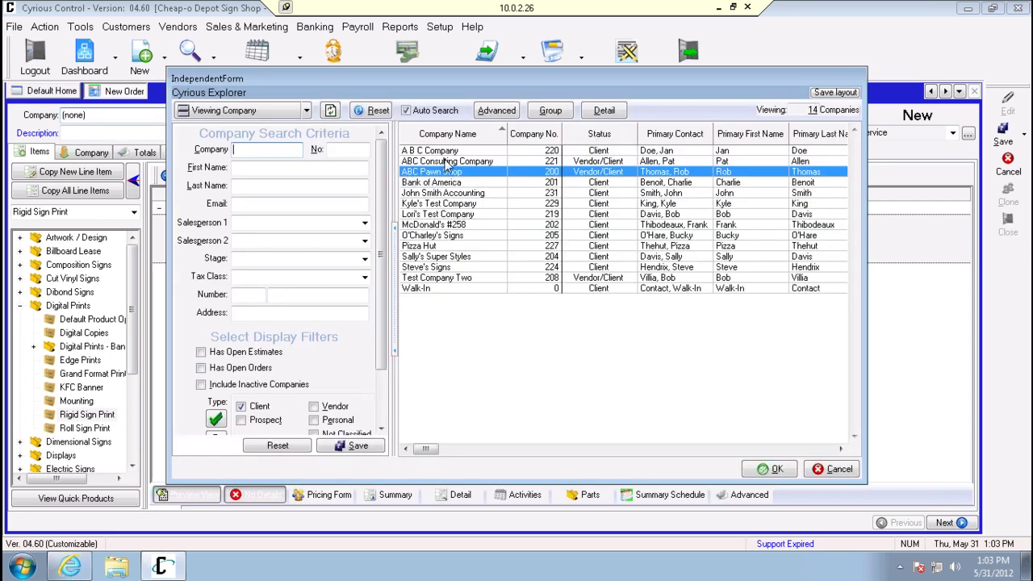
double_click(430, 151)
click(517, 318)
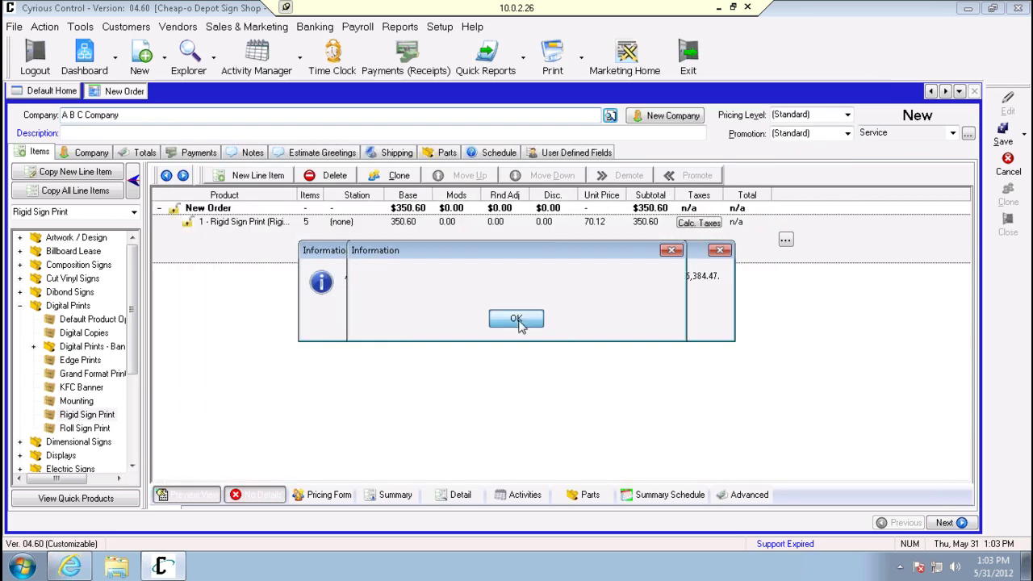
click(516, 319)
click(124, 134)
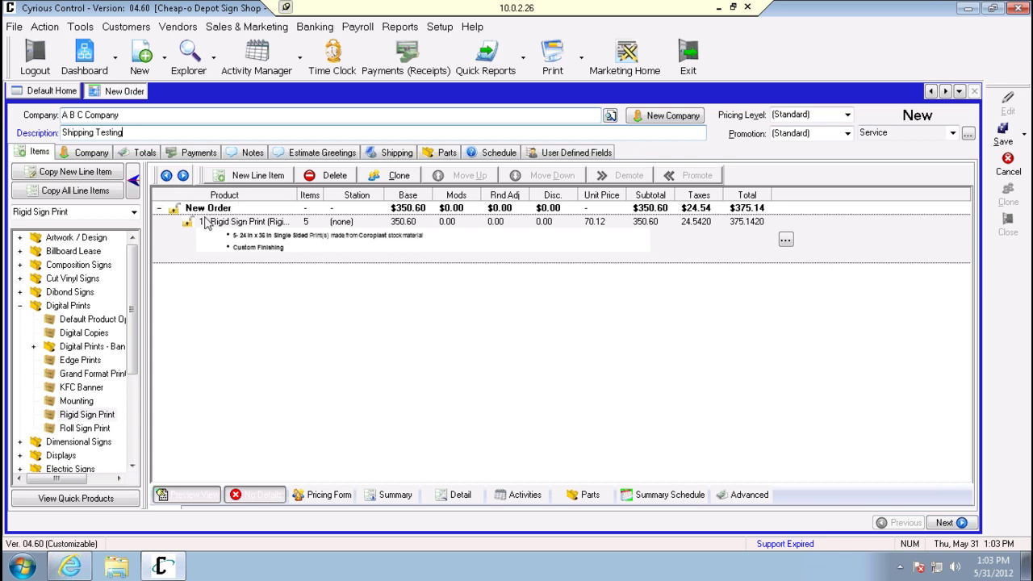
Step: Set the order's shipping option to Ship Everything in One Shipment
click(393, 153)
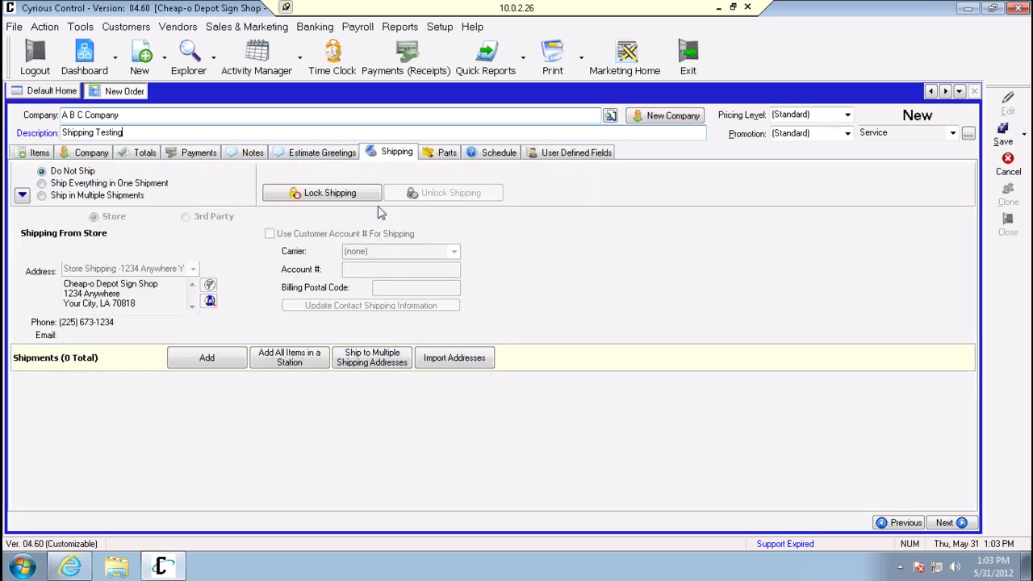
click(87, 184)
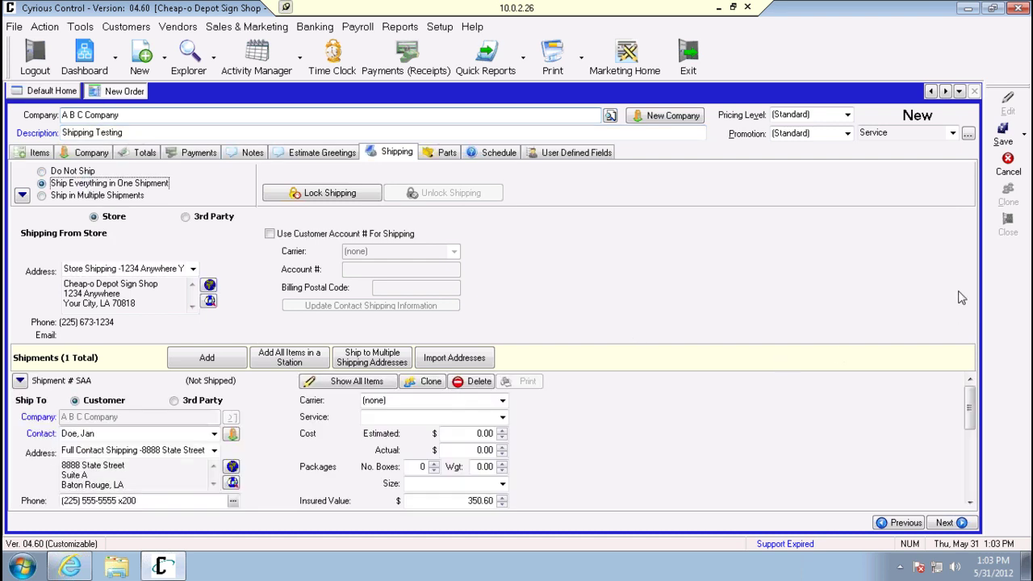
scroll(972, 420, down, 2)
scroll(972, 420, up, 2)
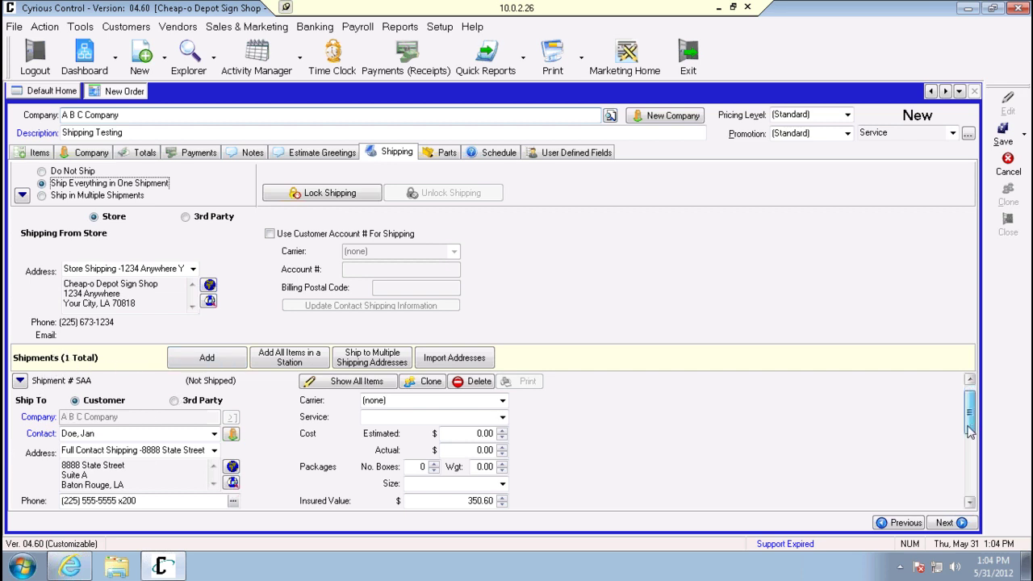
Step: Examine the shipment's available contacts, its ship-to address options and its line item quantities
scroll(969, 423, down, 1)
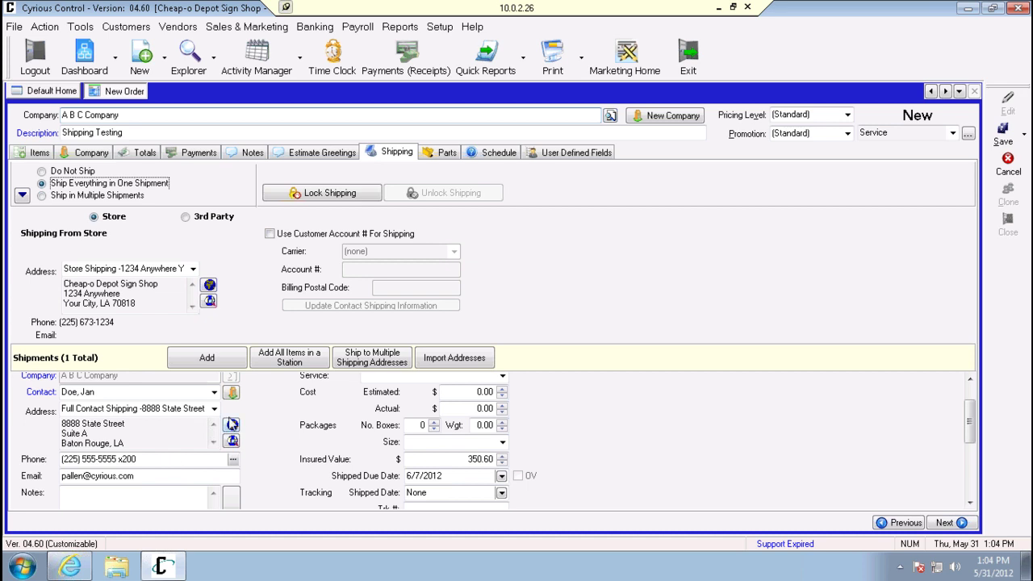
click(214, 393)
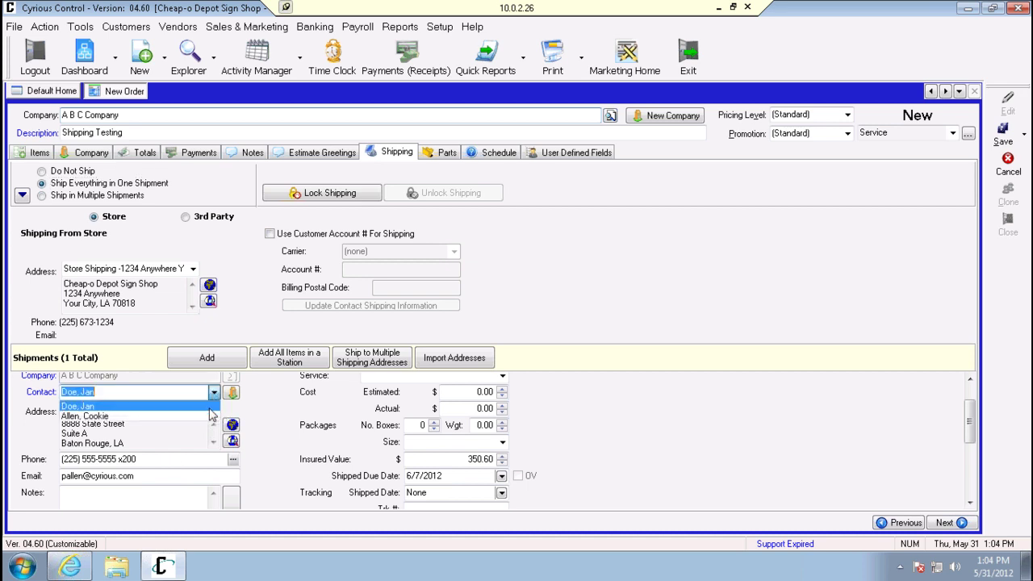
click(264, 420)
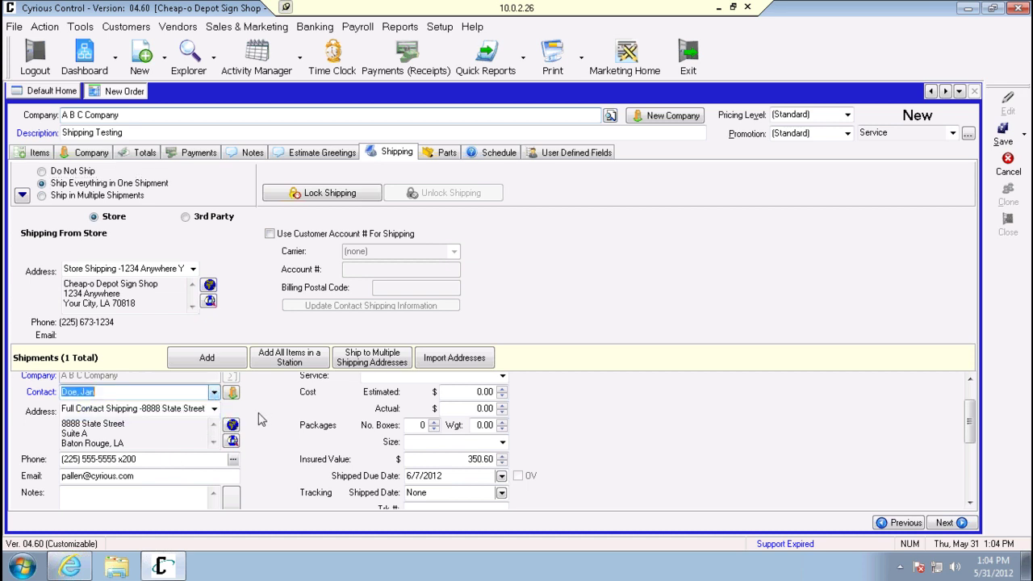
click(214, 408)
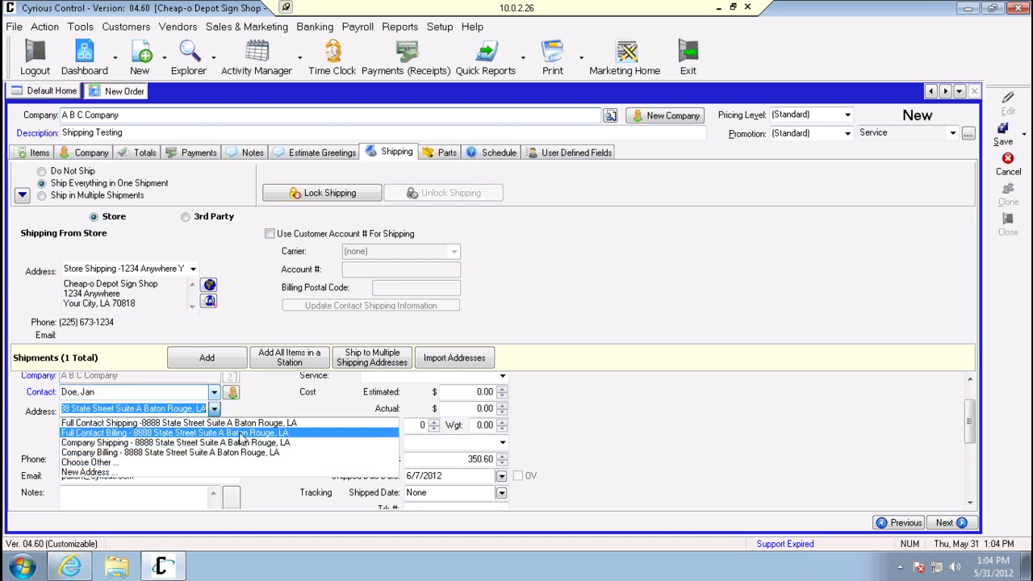
click(686, 443)
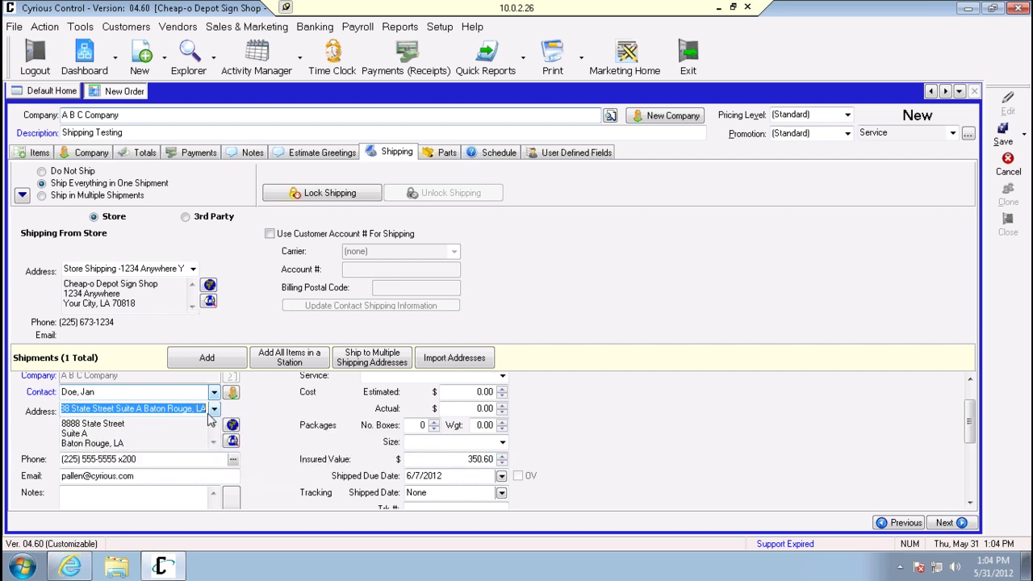
drag(969, 408, 969, 476)
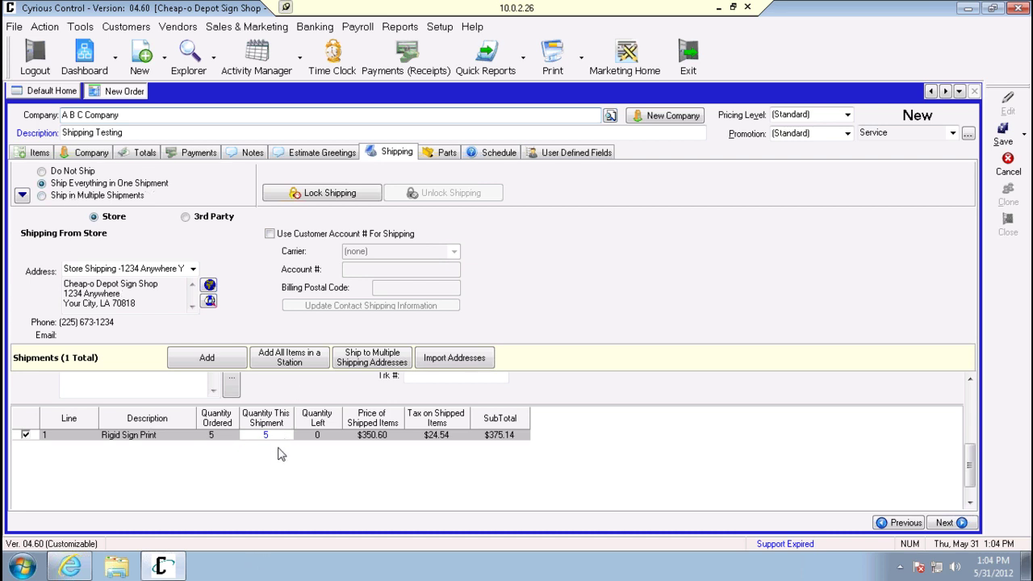
scroll(266, 436, down, 1)
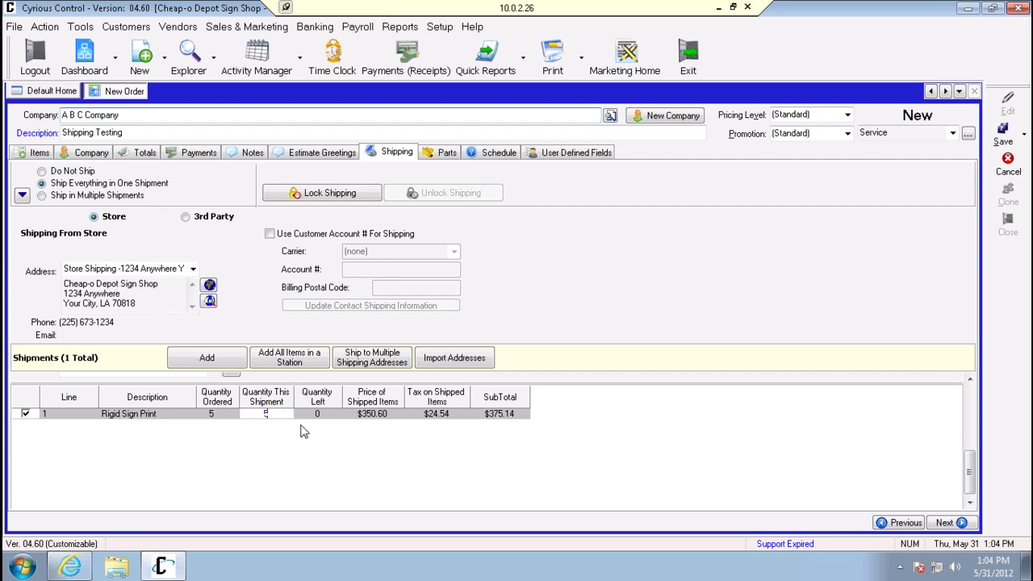
Step: Set the shipment's carrier to FedEx, the service to 2Day and the estimated cost to $10
drag(973, 480, 972, 394)
click(502, 400)
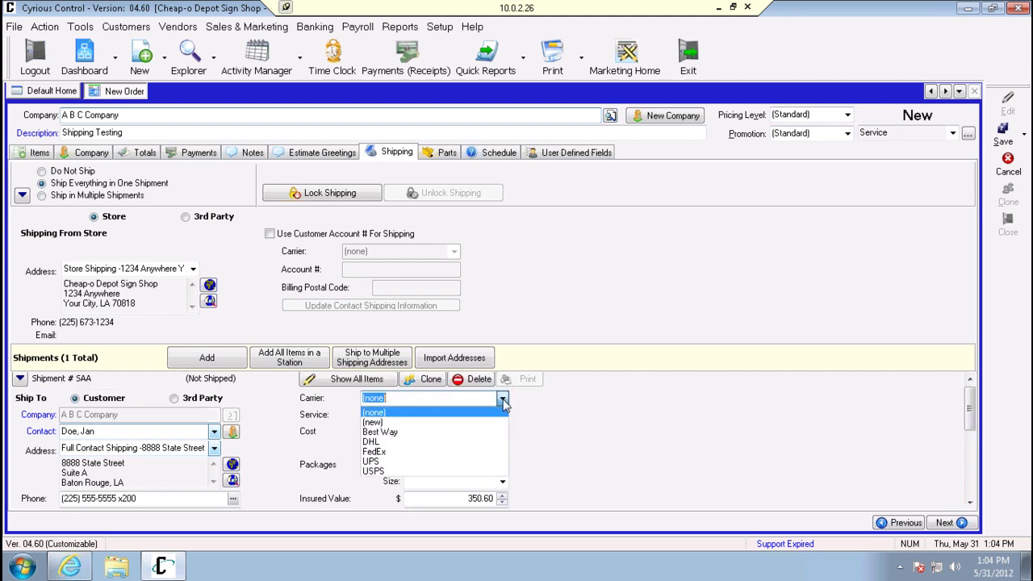
click(454, 452)
click(502, 415)
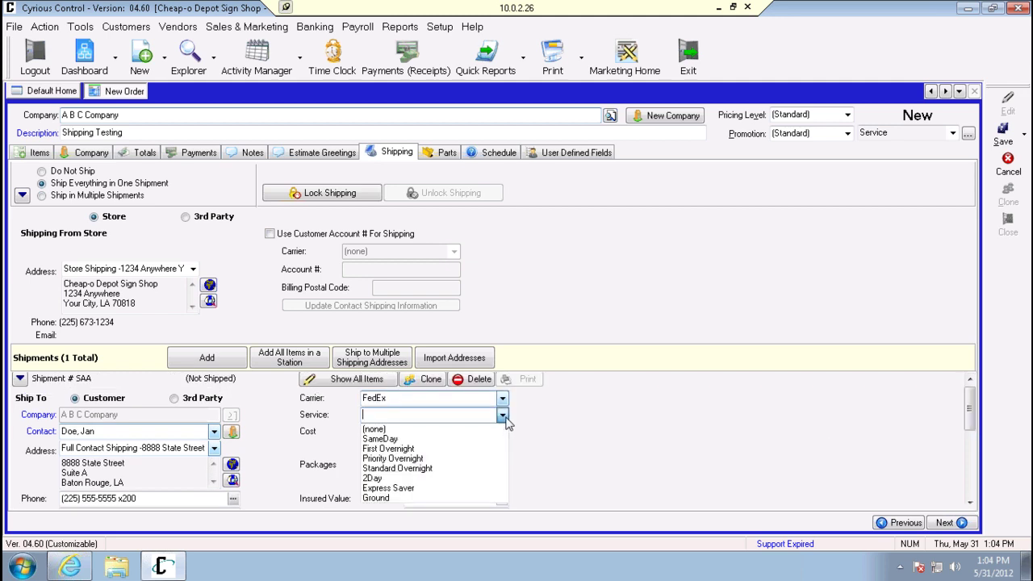
click(484, 477)
key(Tab)
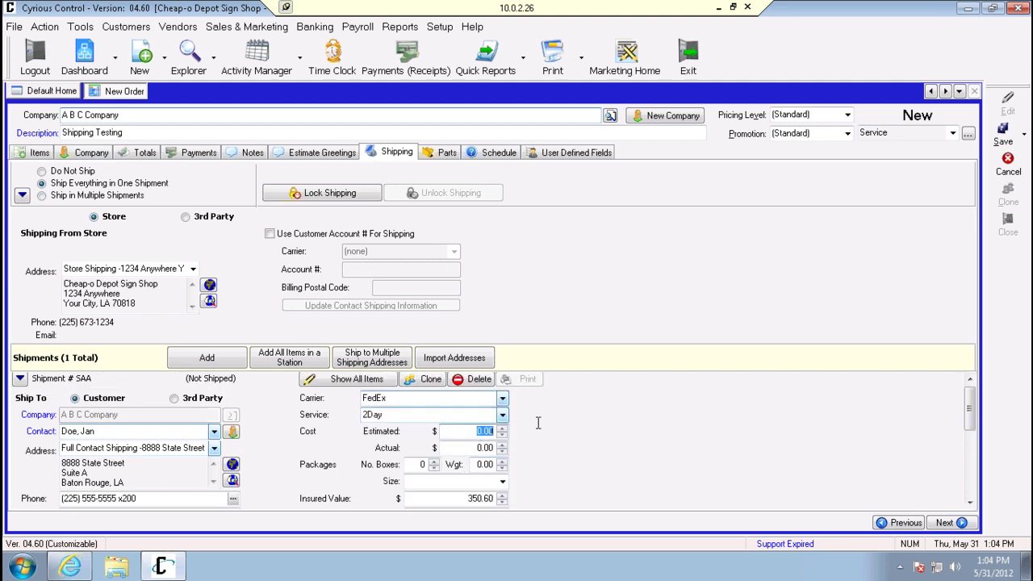
text(10)
key(Tab)
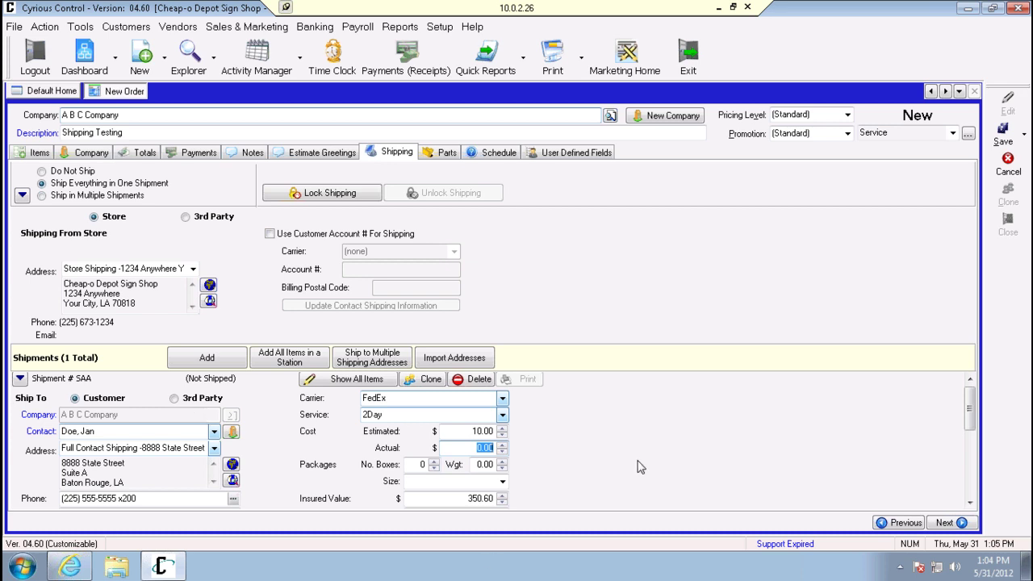
Step: Save the shipment's entry as an order and close that order
scroll(971, 436, down, 3)
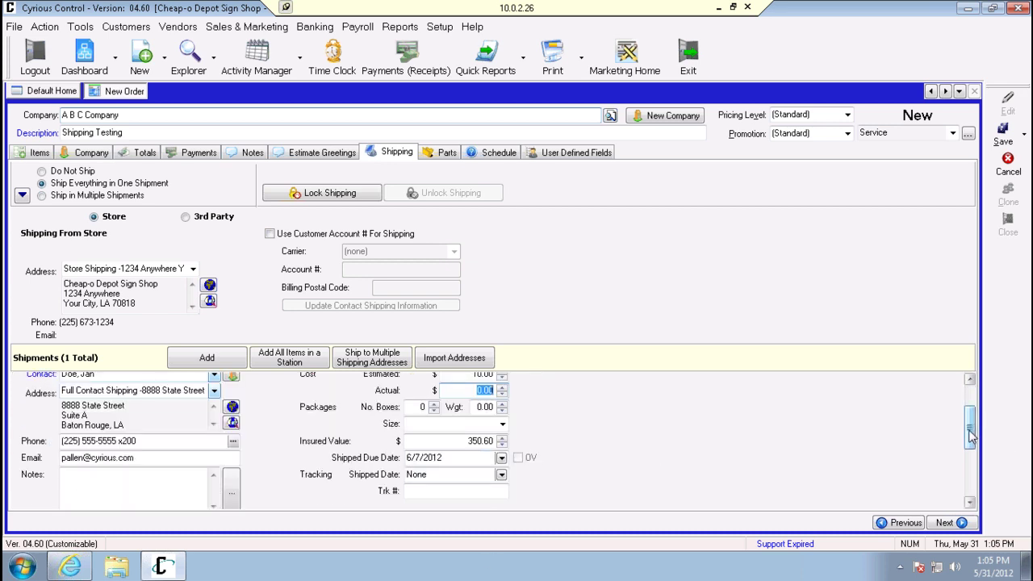
click(1005, 136)
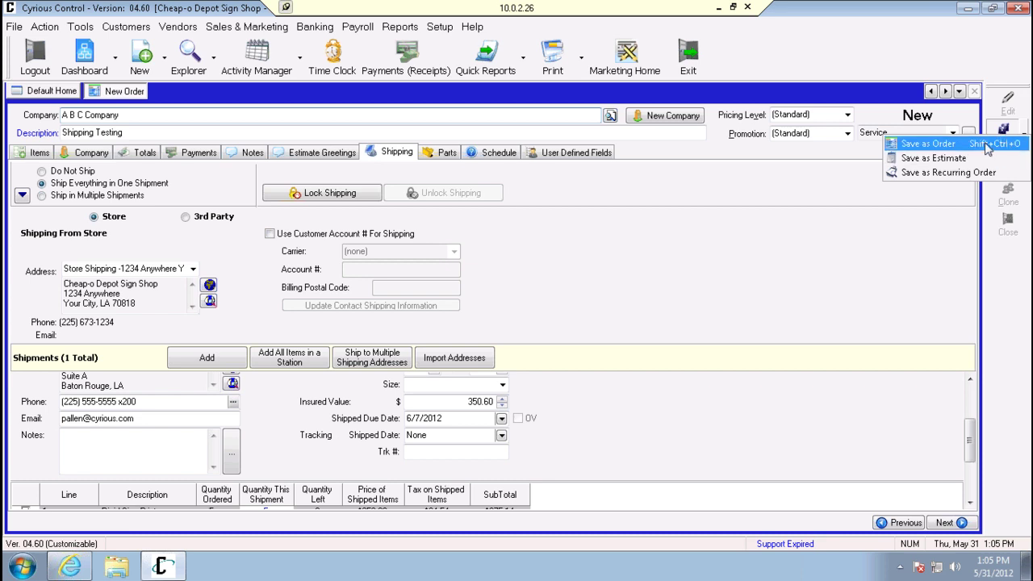
click(928, 143)
click(505, 324)
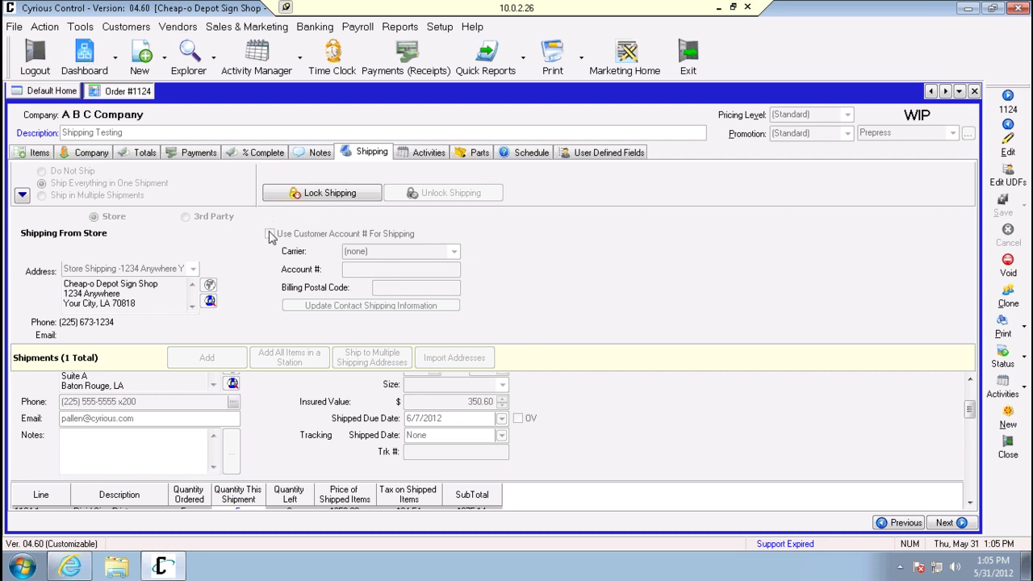
click(975, 92)
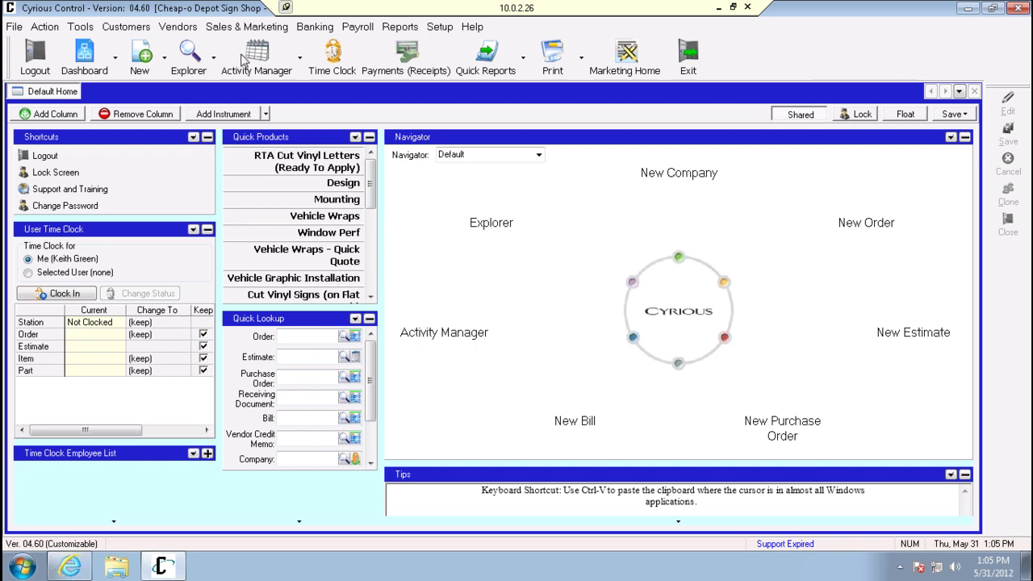
Step: Start another new order and add a Rigid Sign Print from Digital Prints as its first line item
click(164, 58)
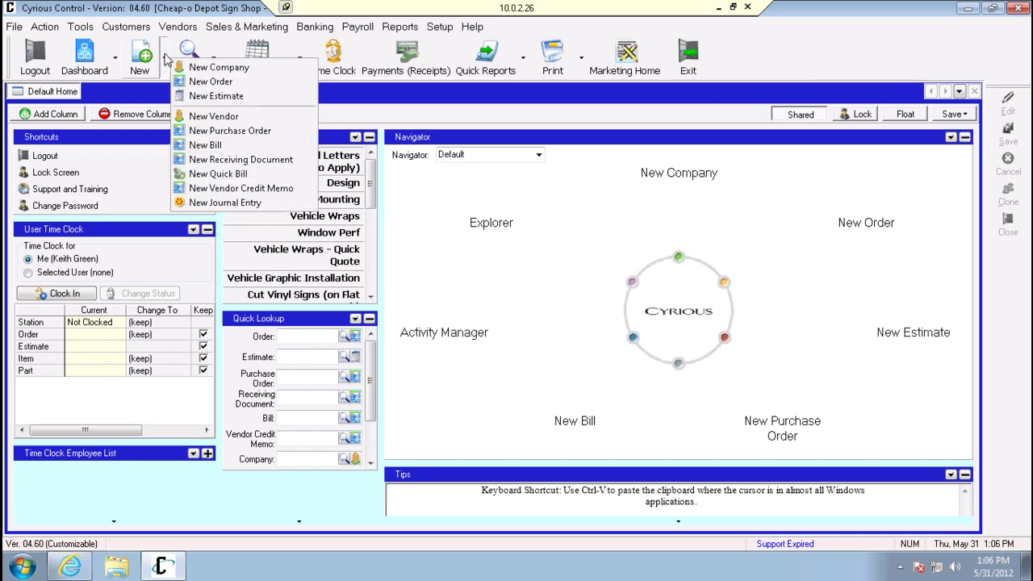
click(212, 82)
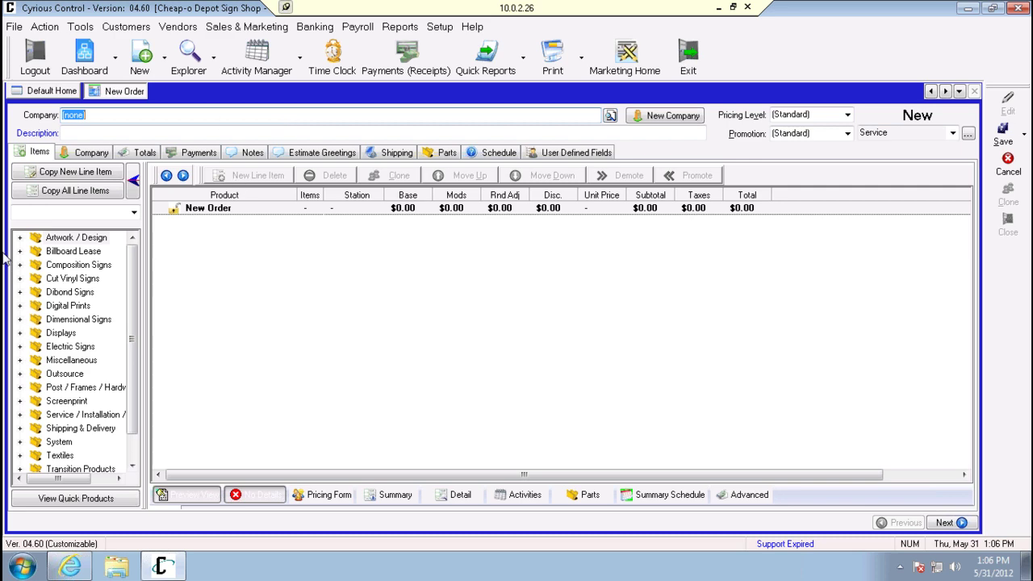
click(20, 306)
click(87, 414)
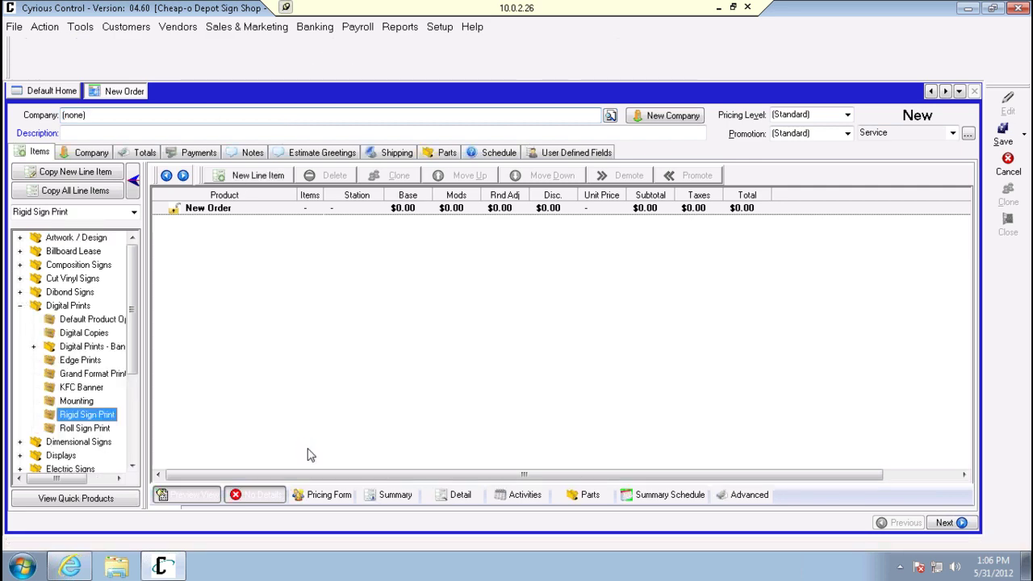
click(259, 175)
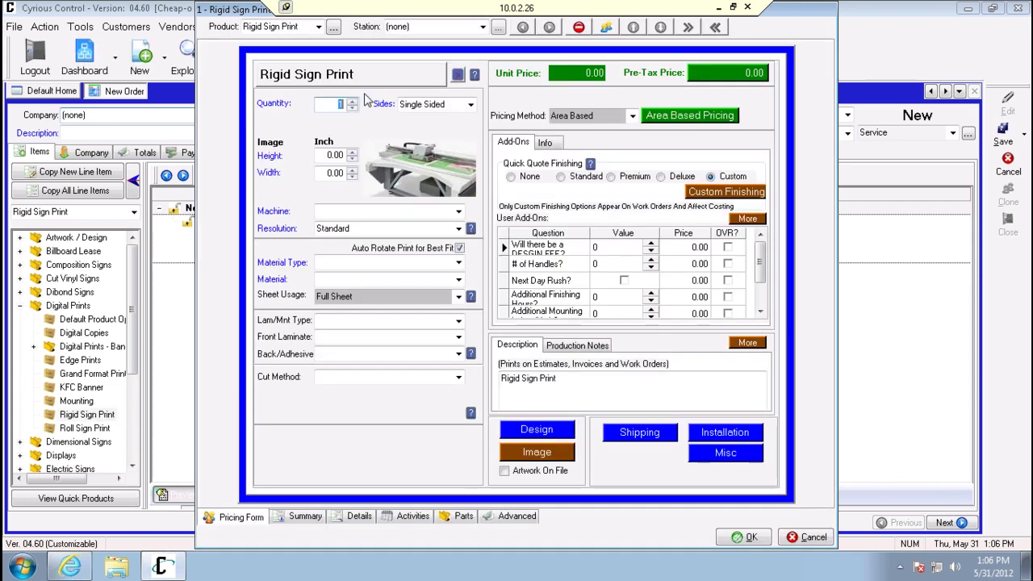
Step: Set the new sign print's quantity to 10, height to 24 inches and width to 36 inches
key(Tab)
text(4)
key(Tab)
text(36)
key(Tab)
Step: Set the sign print's machine to Vutek PressVu 200/600, material type to Aluminum and material to Alumalite - 4MM White 48 x 96, and accept it
click(458, 211)
click(420, 244)
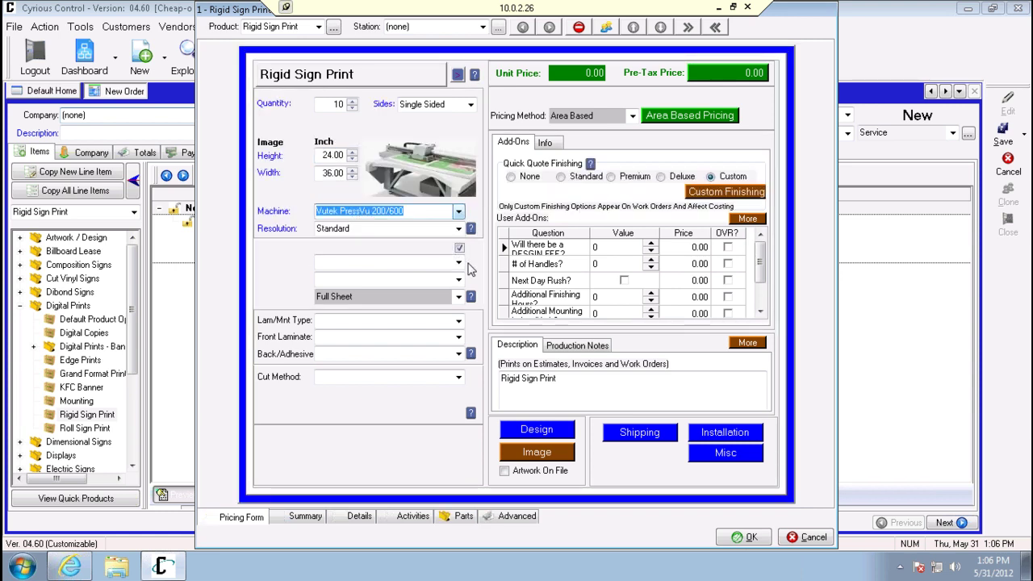
click(458, 262)
click(438, 296)
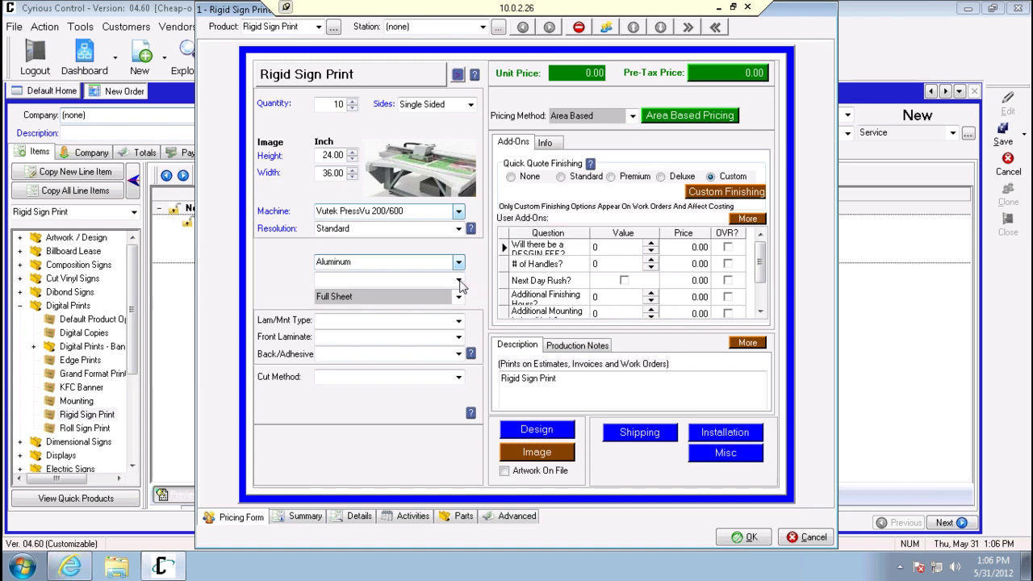
click(458, 280)
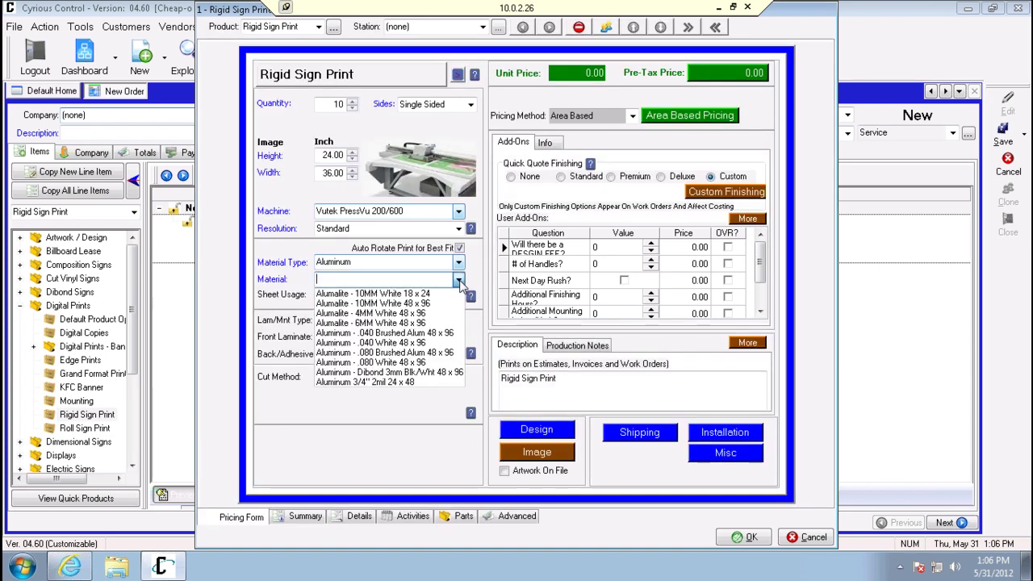
click(431, 313)
click(737, 539)
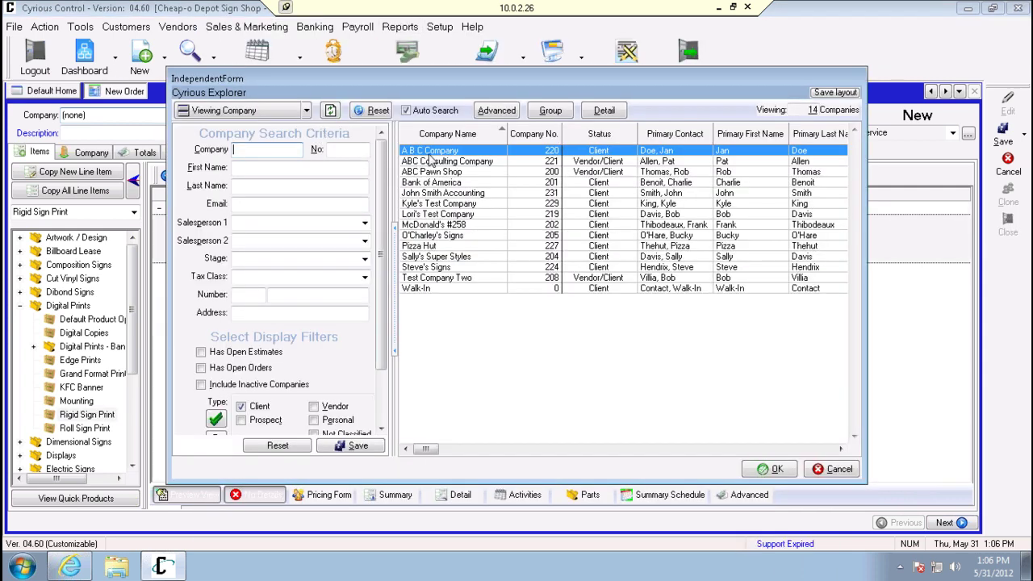
Step: Assign the order to A B C Company and enter the description Multiple Shipment Testing
double_click(432, 153)
click(541, 325)
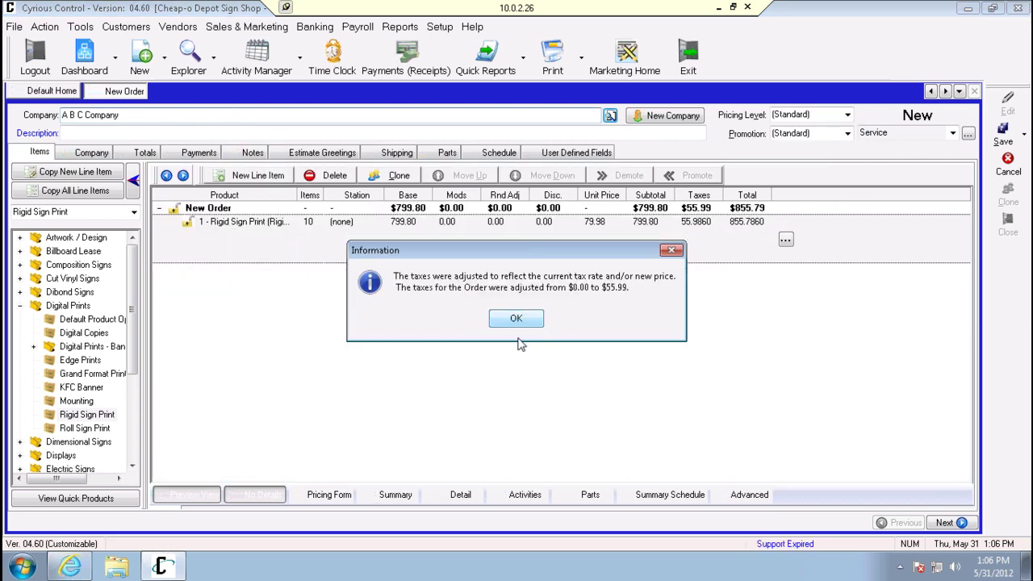
click(518, 323)
click(224, 133)
text(Multiple Shipment Testing)
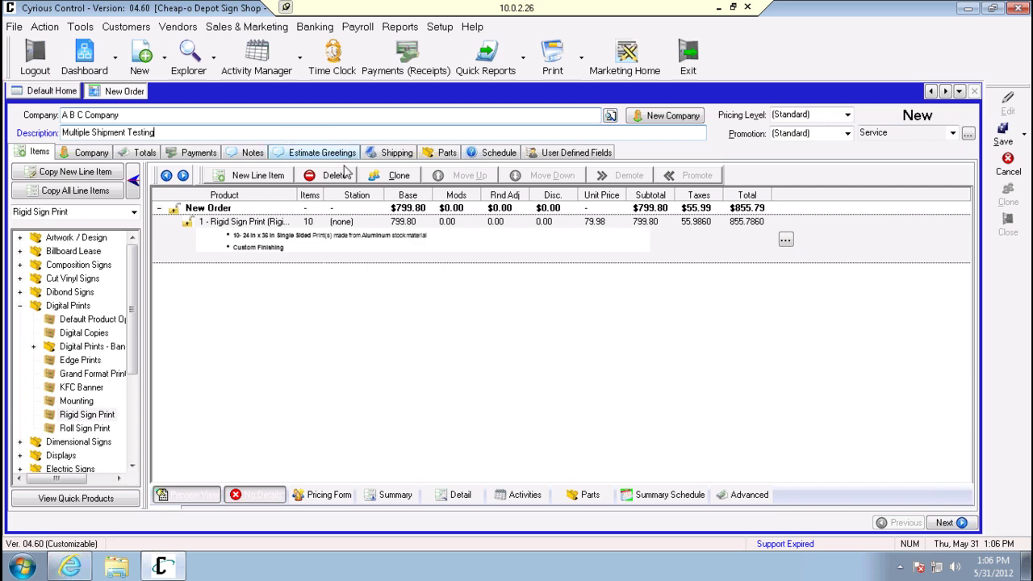
Step: Set the order to ship in multiple shipments and put 3 sign prints in the first shipment
click(396, 153)
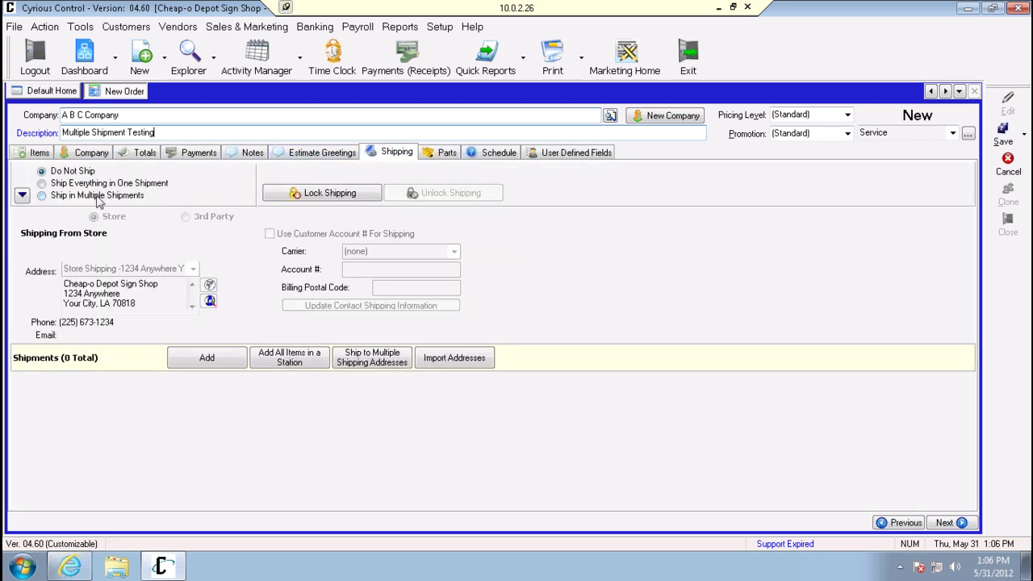
click(44, 197)
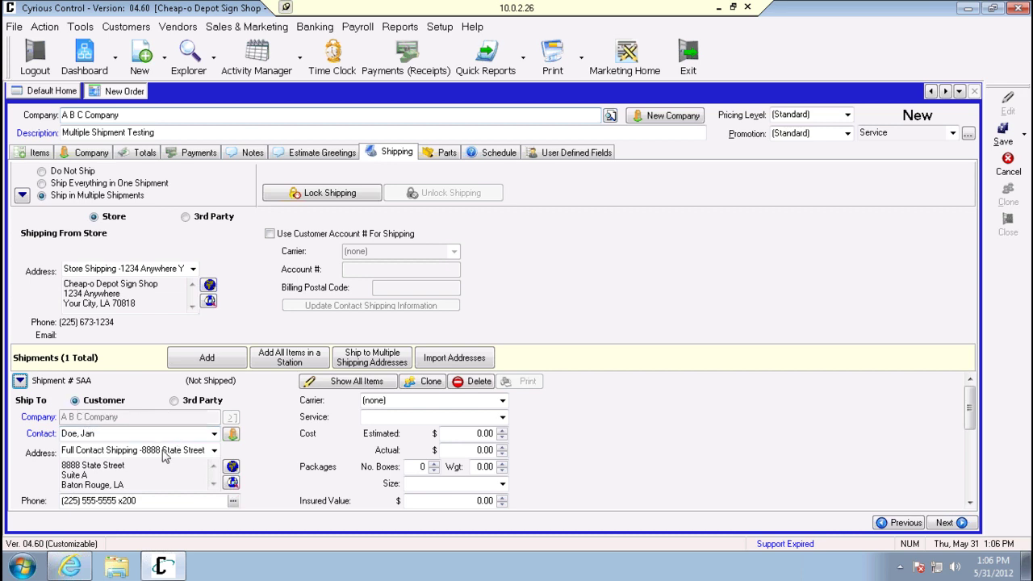
scroll(163, 456, down, 5)
scroll(720, 463, down, 10)
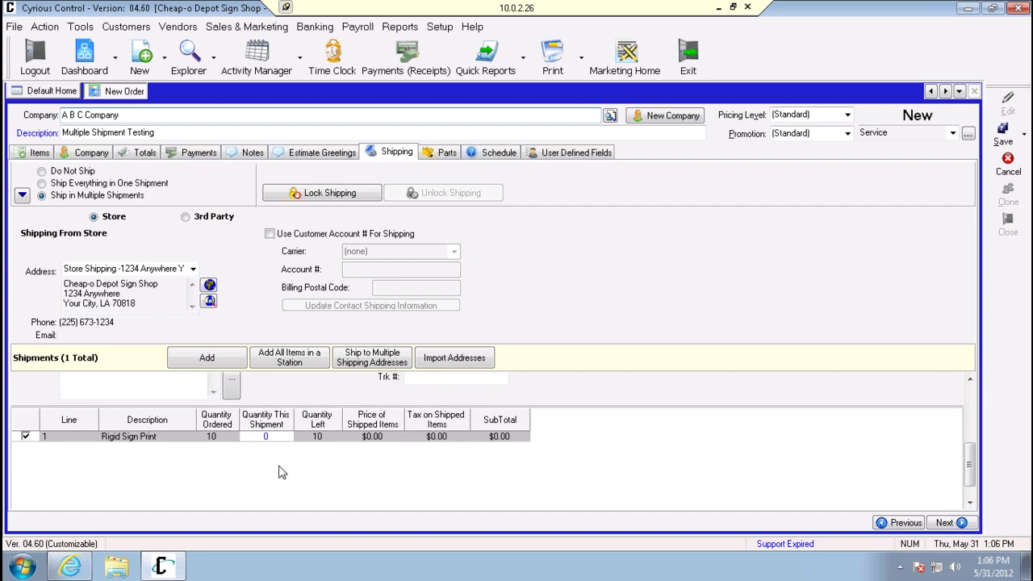
scroll(282, 472, down, 2)
click(279, 411)
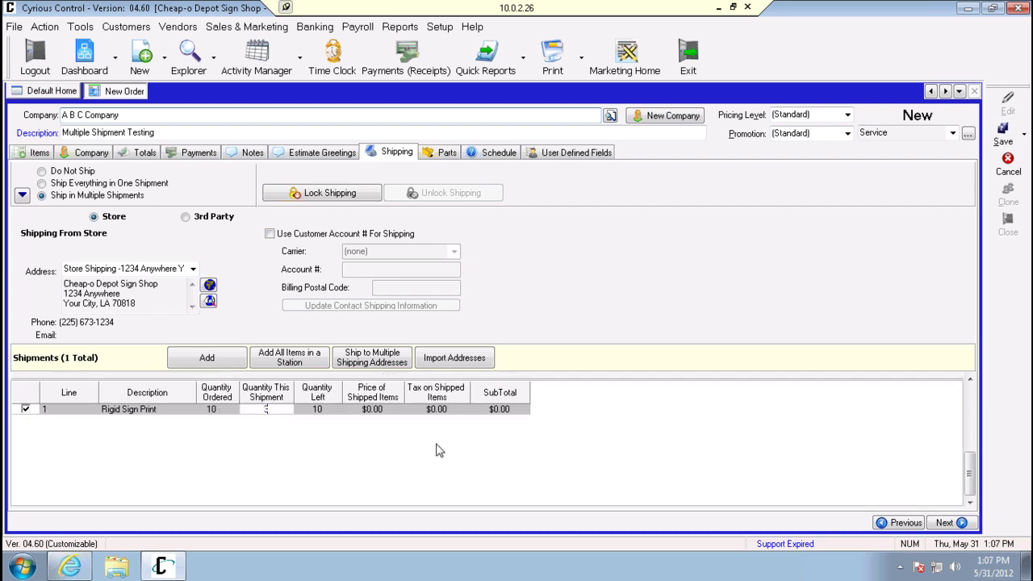
Step: Set the first shipment's carrier to FedEx, its service to 2Day and its estimated cost to $12
drag(971, 480, 971, 416)
click(414, 400)
click(502, 400)
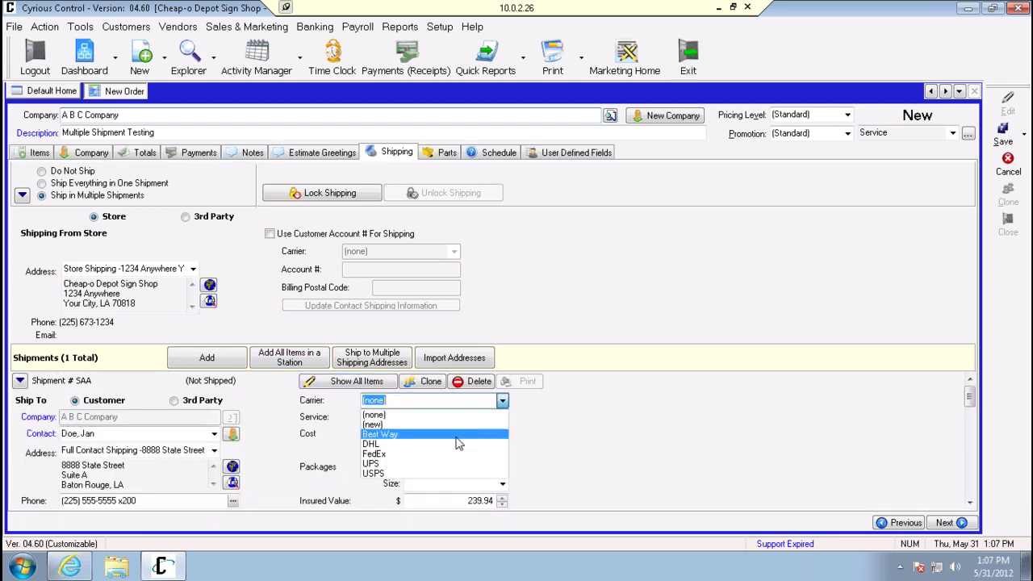
click(485, 454)
click(502, 417)
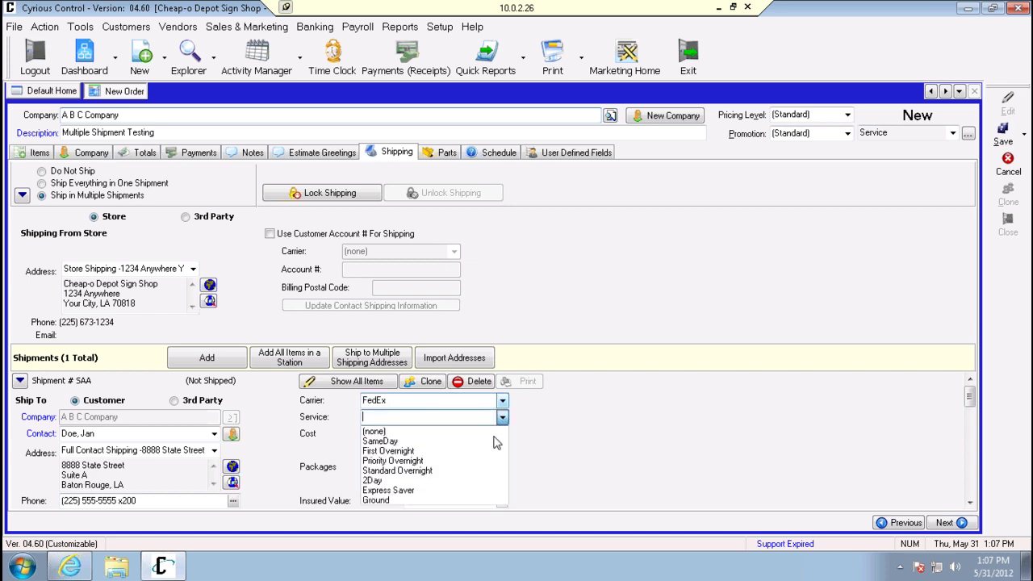
click(481, 481)
key(Tab)
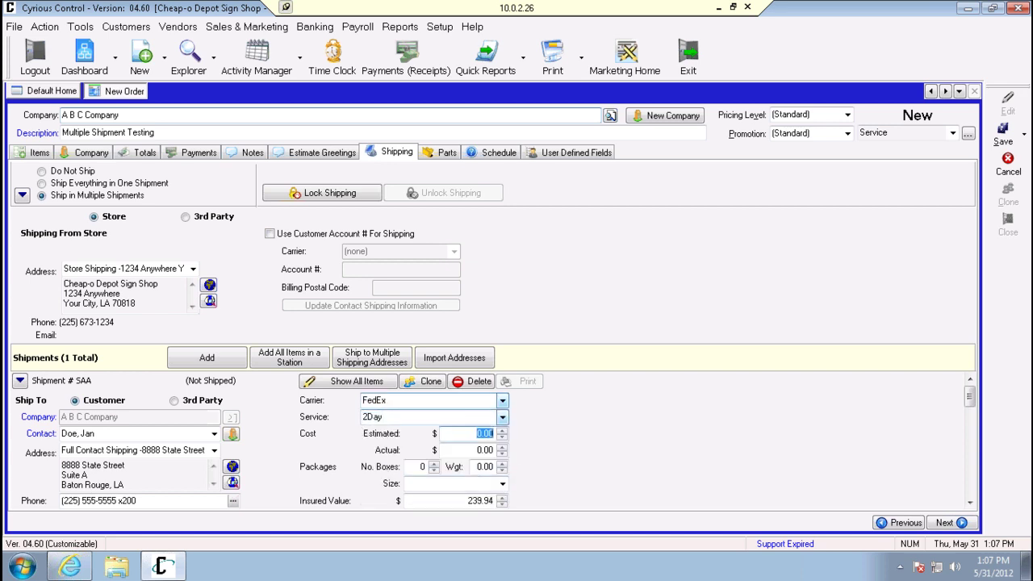
text(12)
key(Tab)
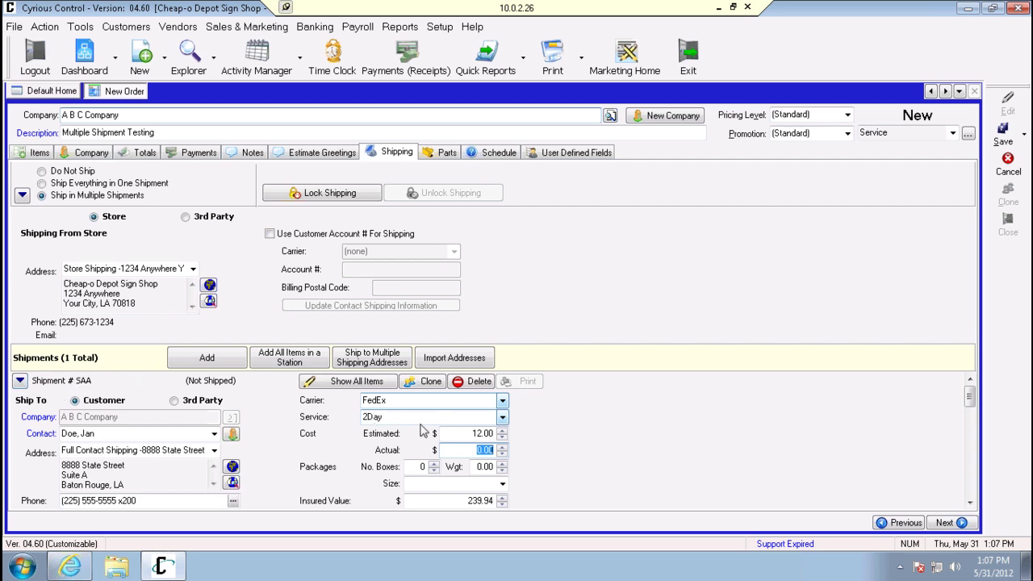
Step: Add a second shipment going to a new one-time-use address named Highway 22 Store, filling in its street address and postal code
click(199, 361)
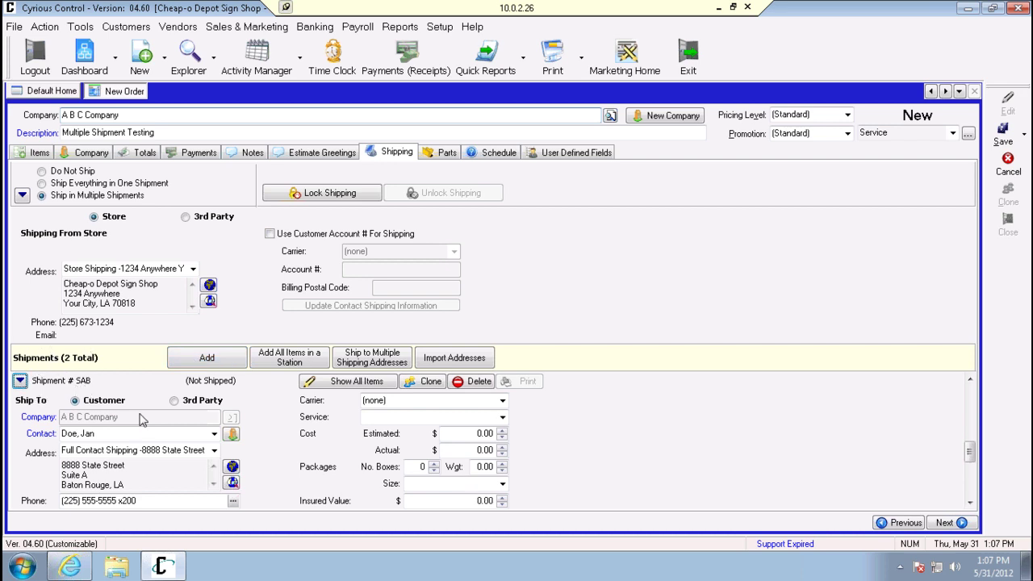
click(215, 450)
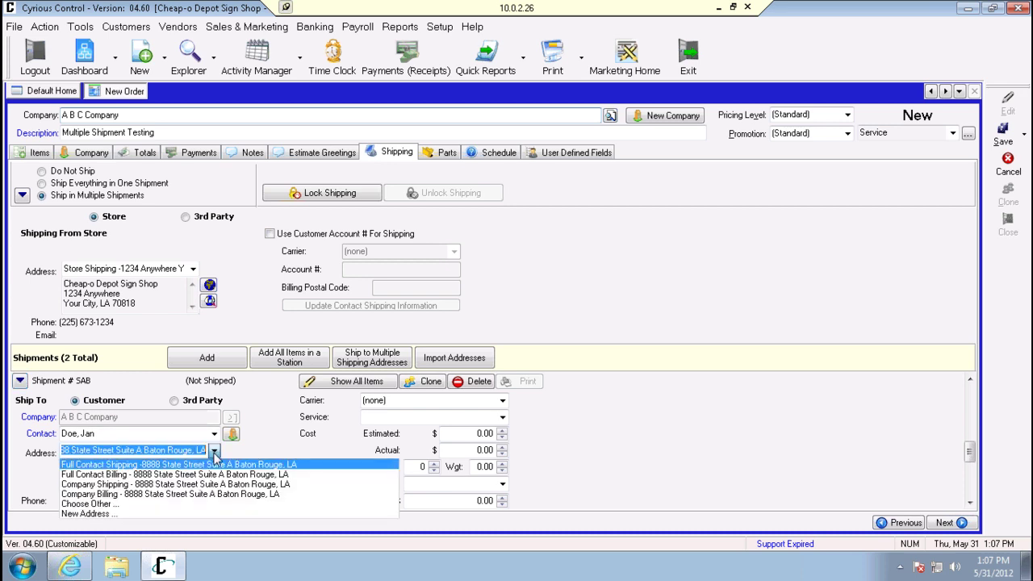
click(212, 520)
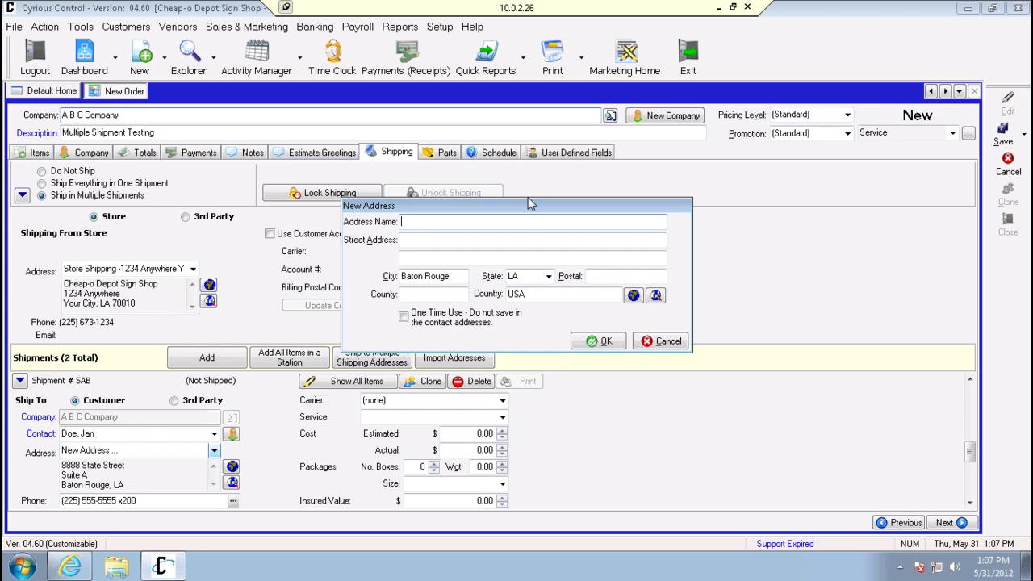
text(sTO)
text(Highway 22 Store)
click(401, 239)
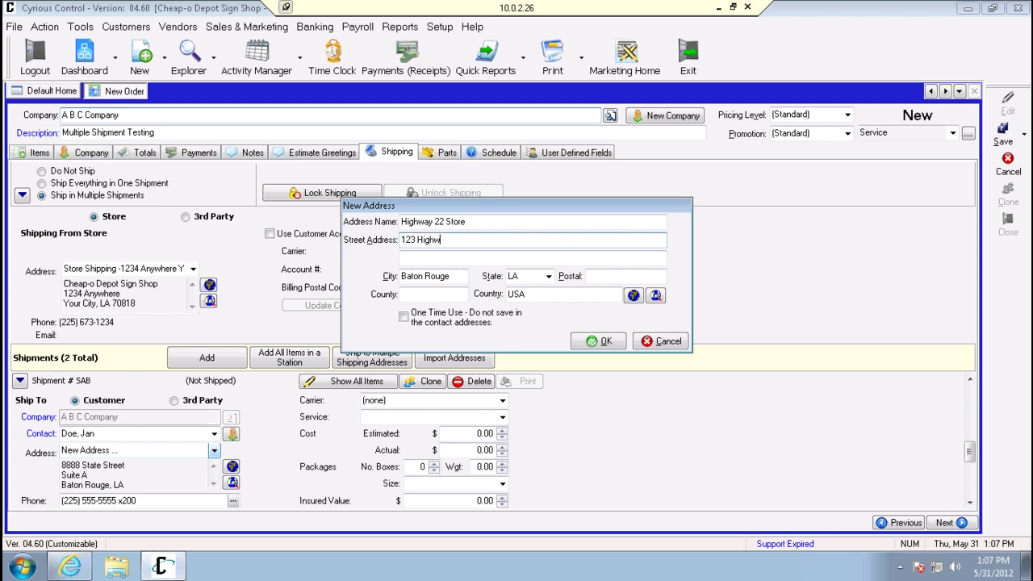
key(Tab)
key(Tab)
key(Tab)
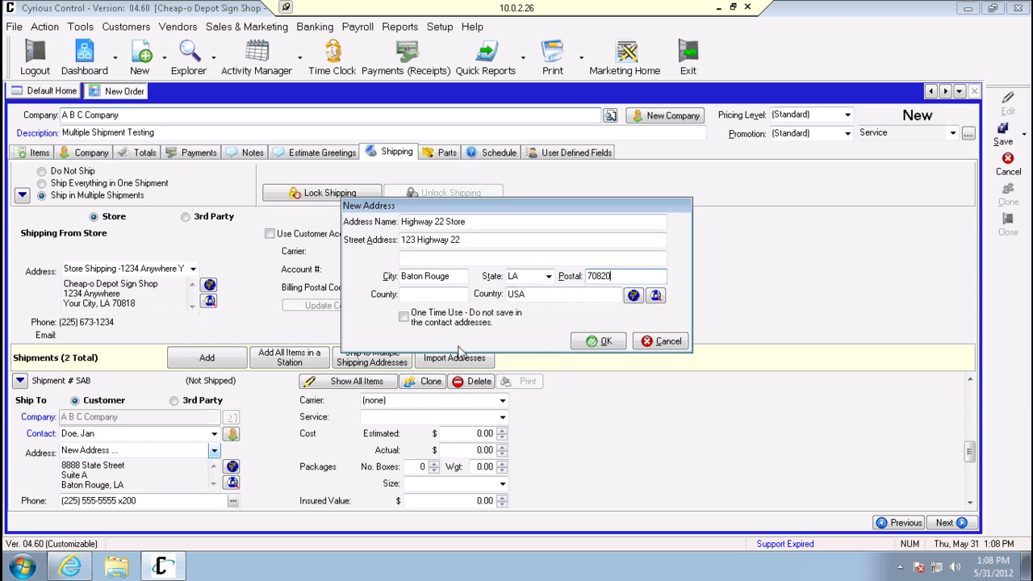
click(403, 317)
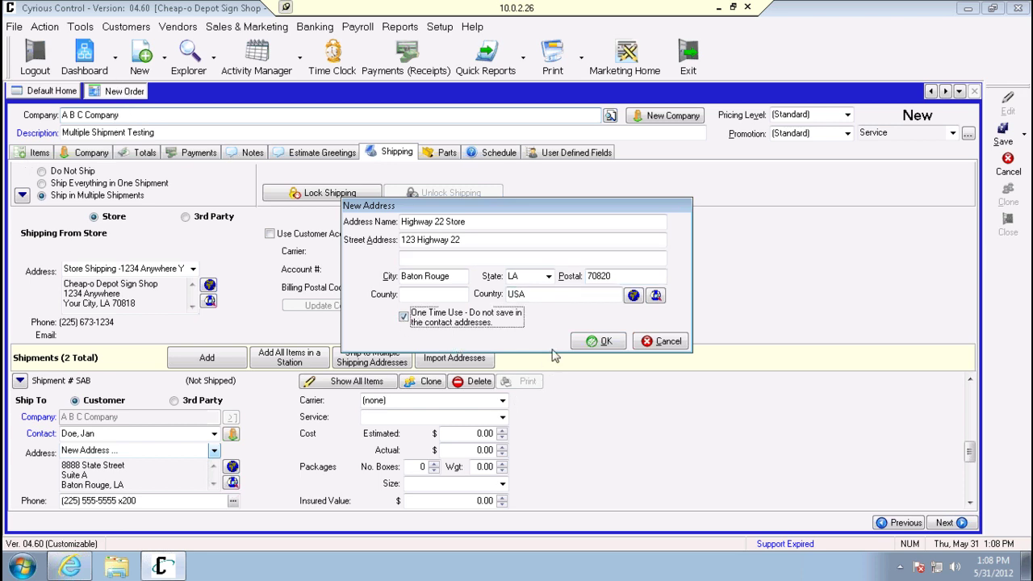
click(613, 347)
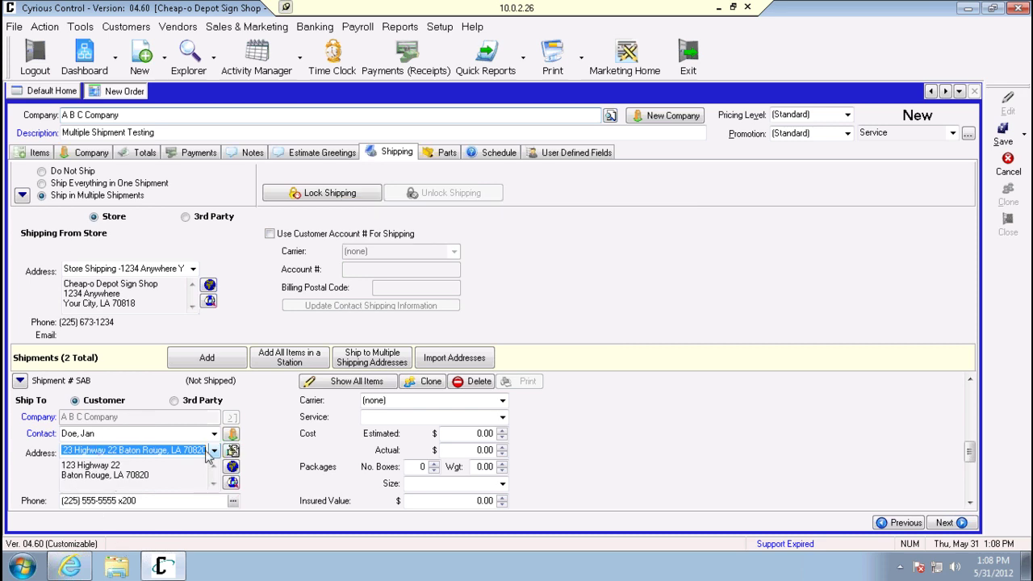
Step: Set the second shipment to FedEx 2Day with an estimated cost of $8, and open its sign print quantity for editing
drag(970, 456, 971, 458)
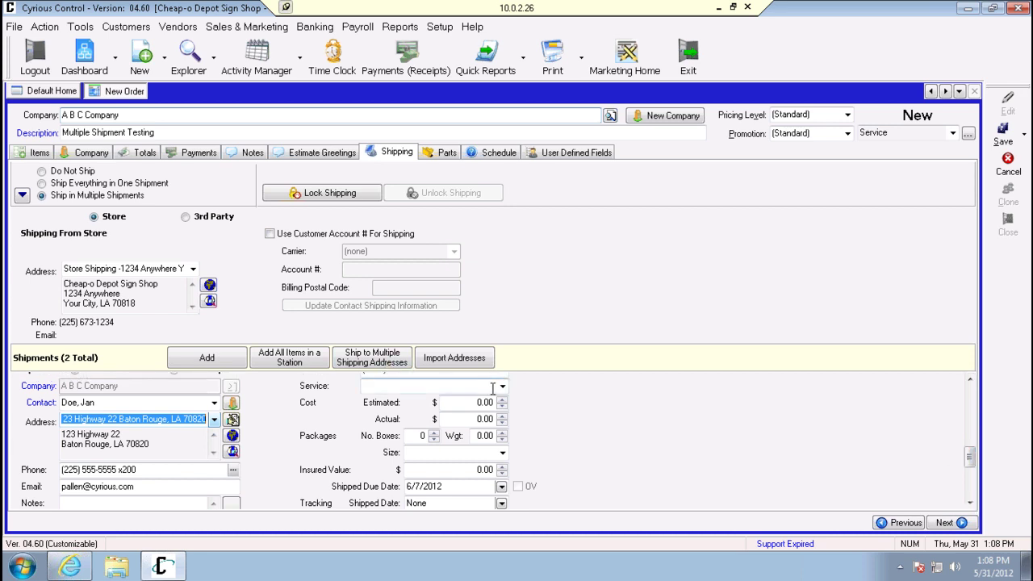
click(973, 397)
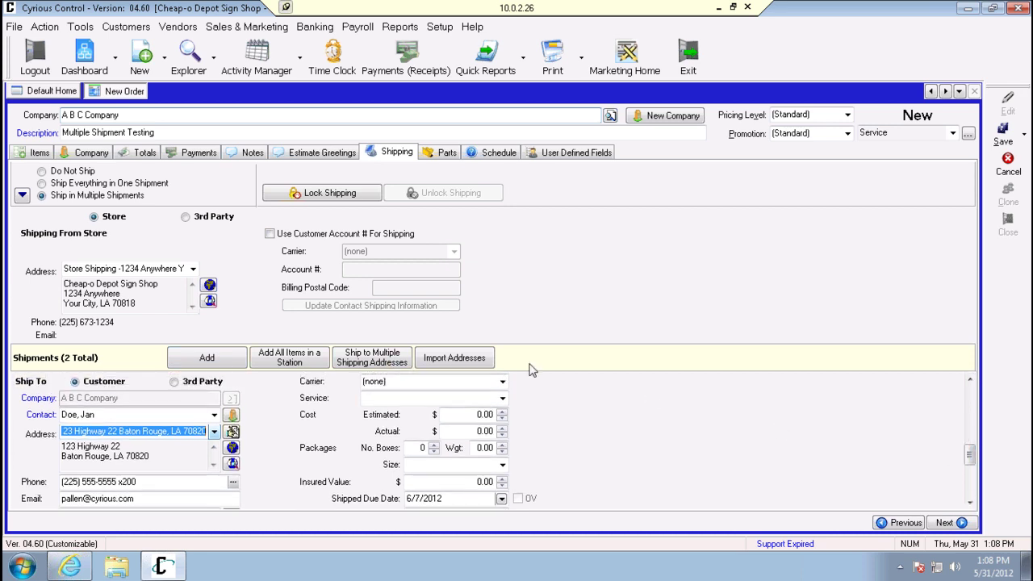
click(502, 383)
click(497, 428)
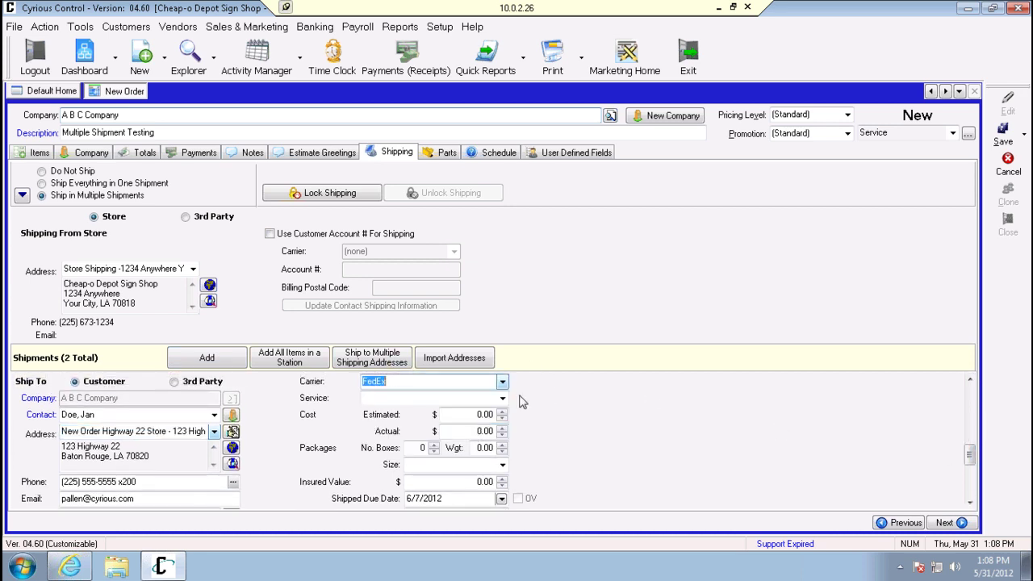
click(500, 398)
click(468, 473)
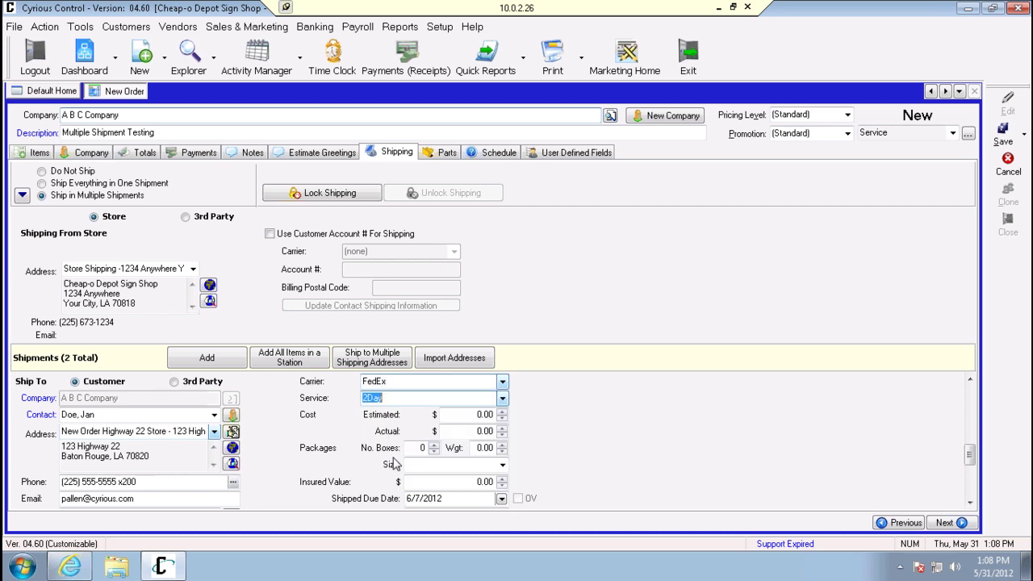
click(477, 414)
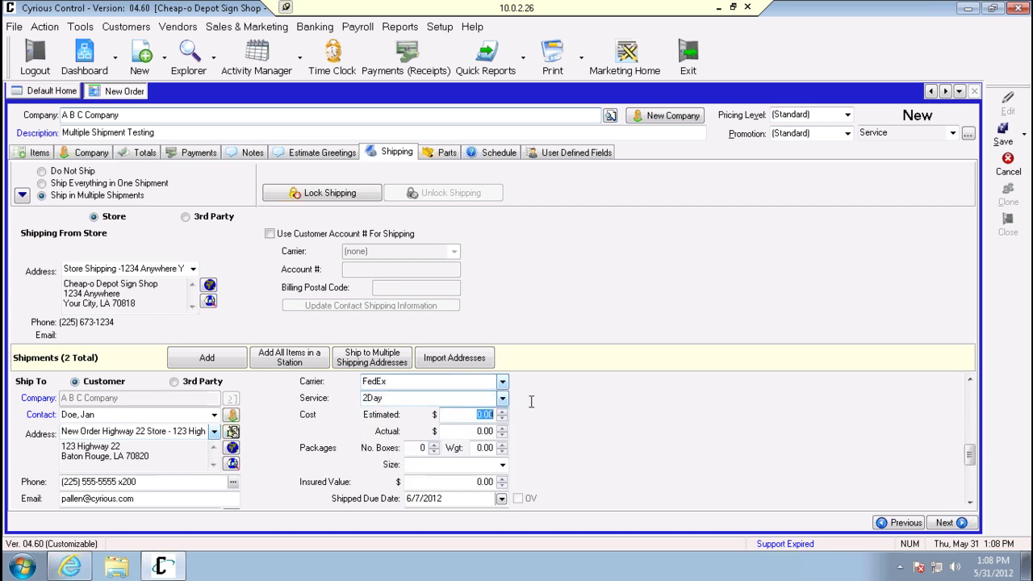
text(8)
key(Tab)
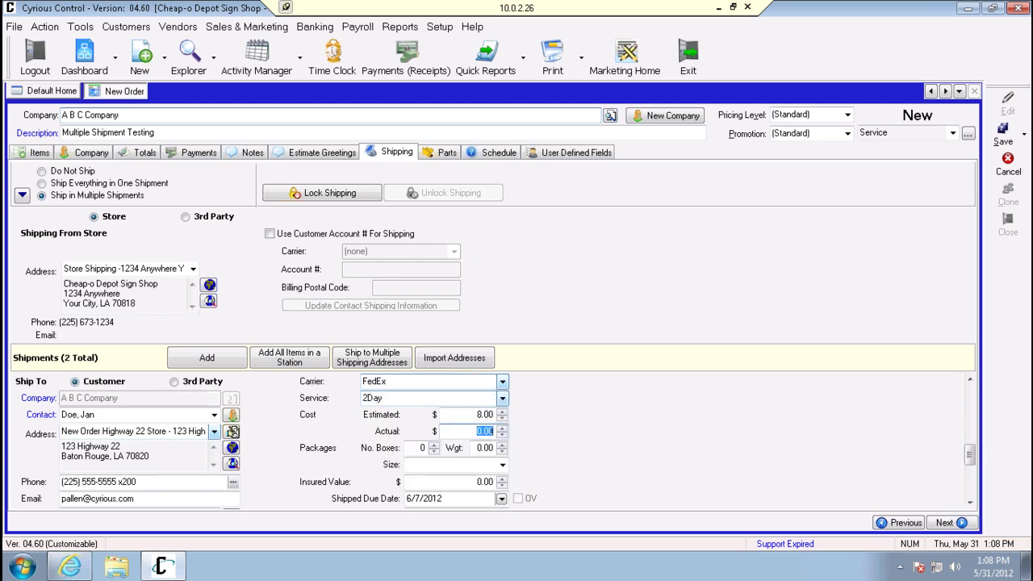
click(970, 484)
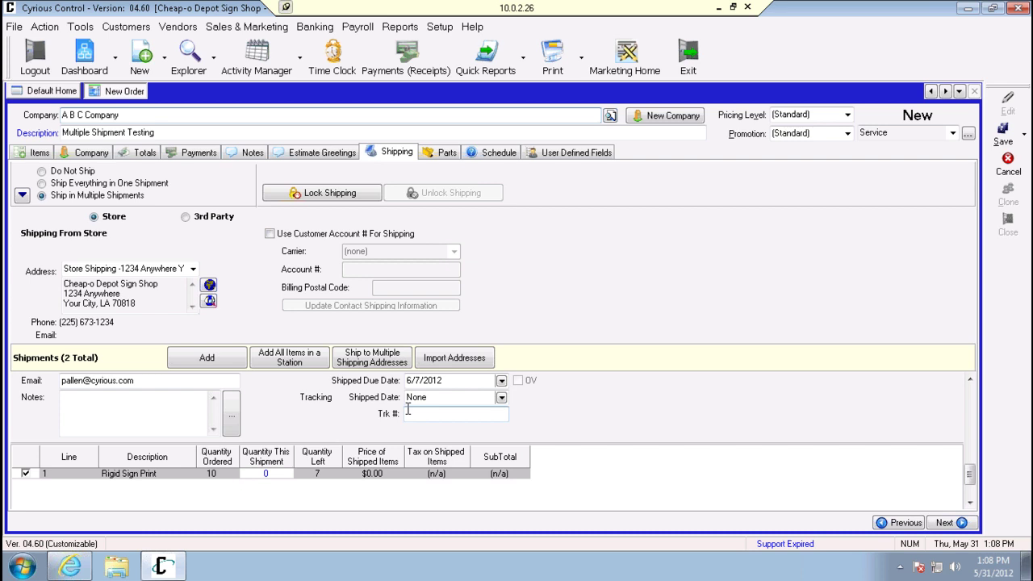
click(270, 474)
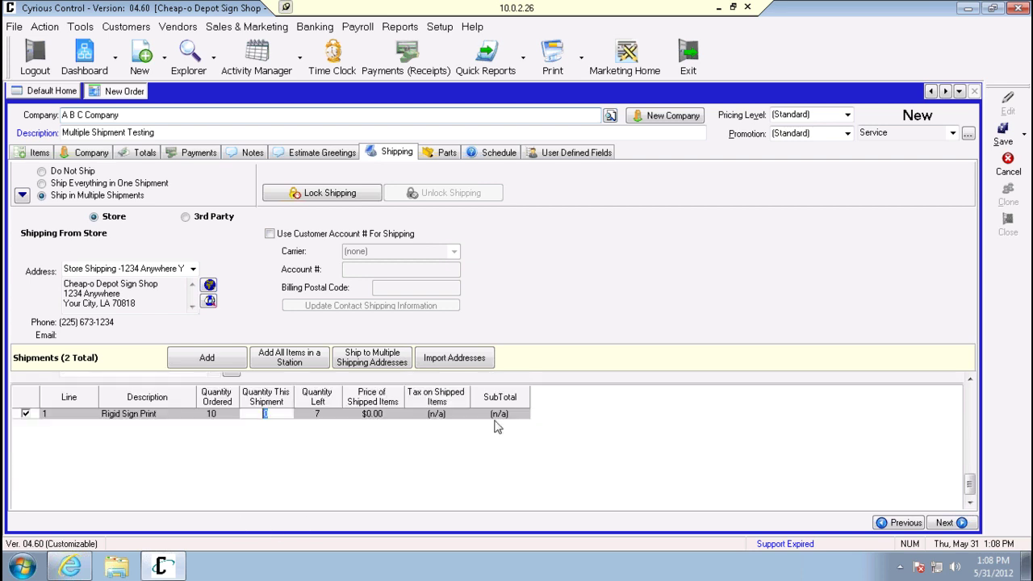
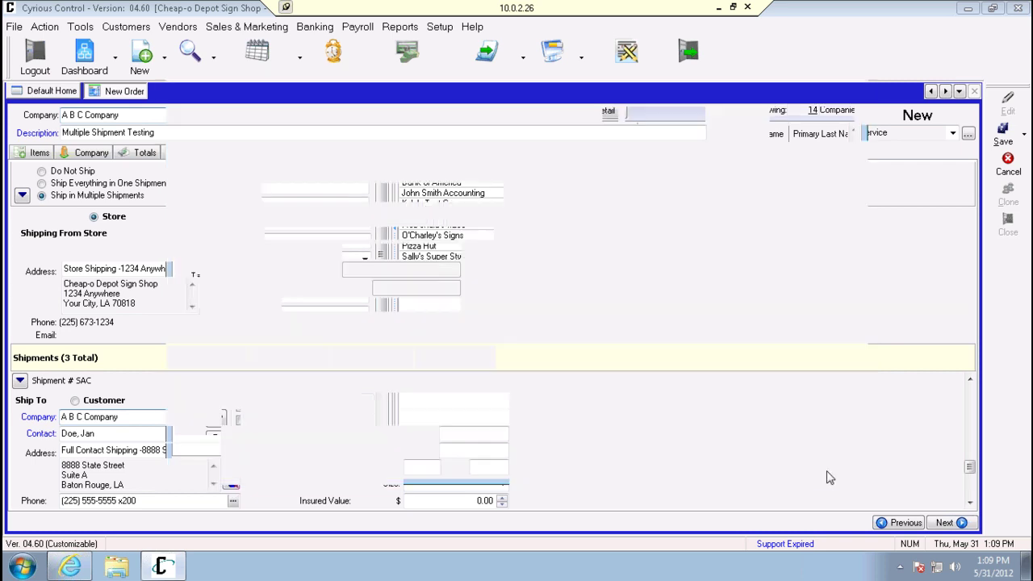
Step: Set the third shipment's third-party recipient to Test 3rd Party Company, as a company for one-time use
triple_click(144, 414)
text(Test)
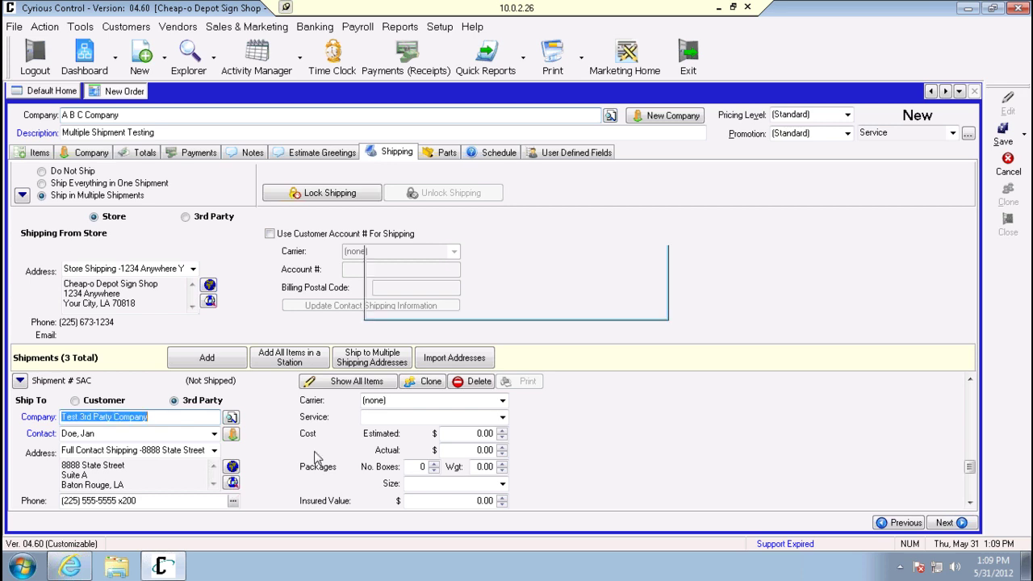
key(Tab)
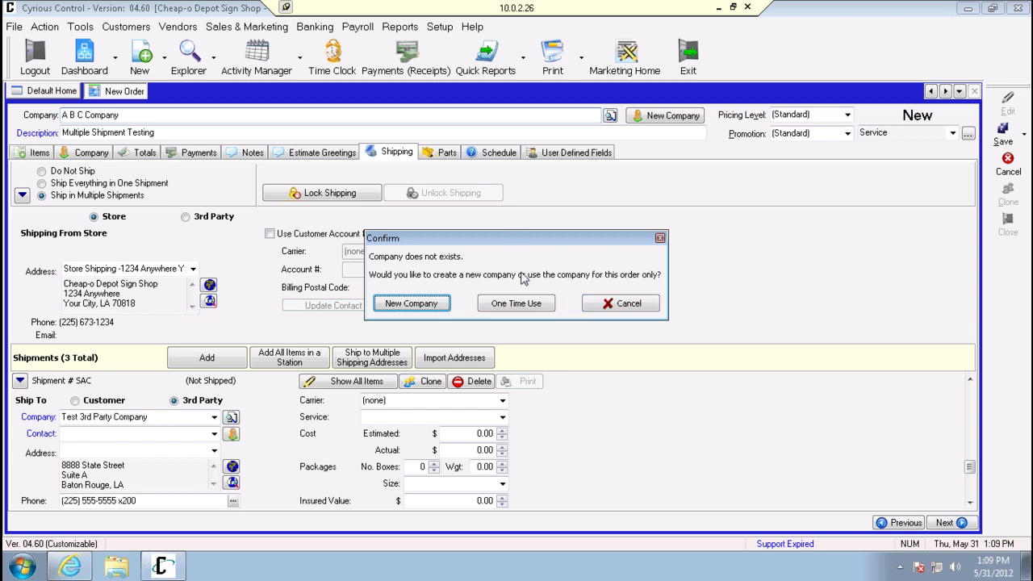
click(528, 309)
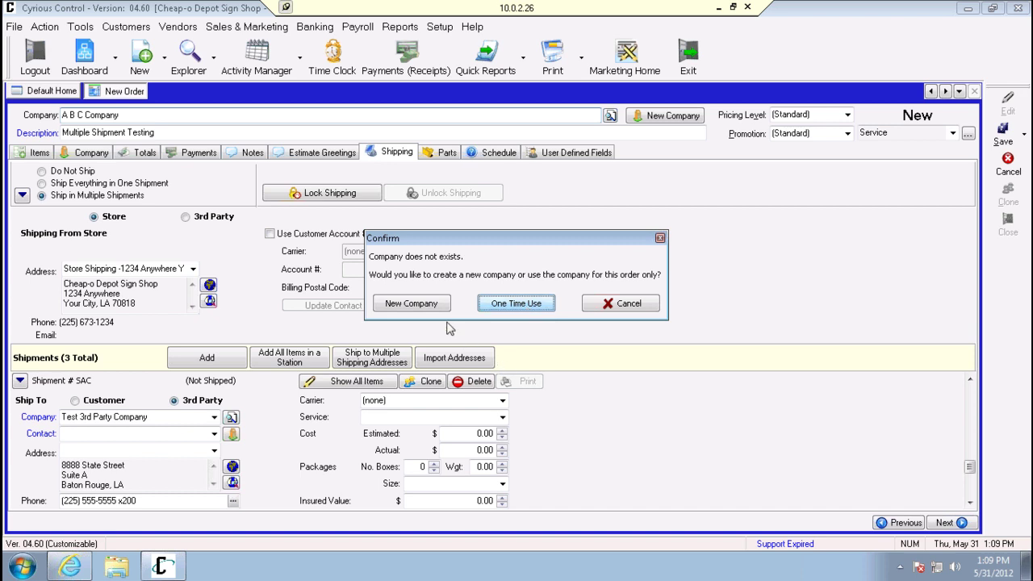
click(488, 305)
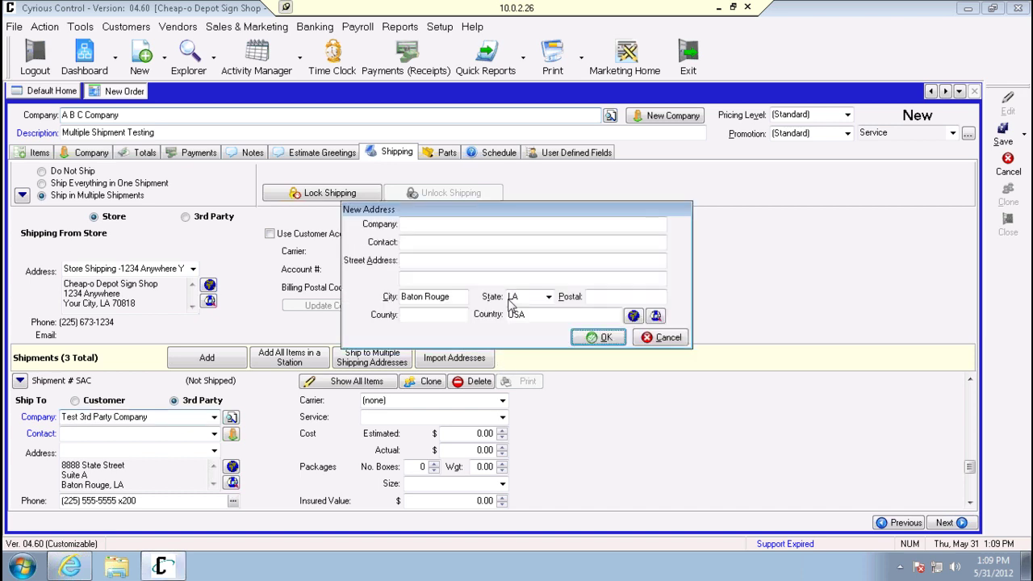
Step: Fill in the contact's name, street address and postal code in the third-party company's new address, and accept it
click(467, 241)
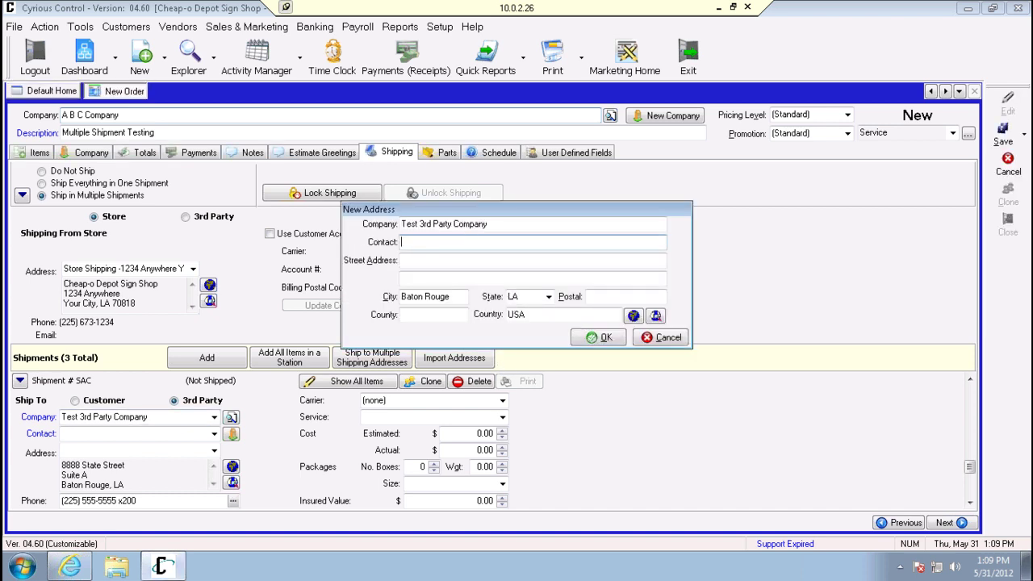
text(Joe Smith)
key(Tab)
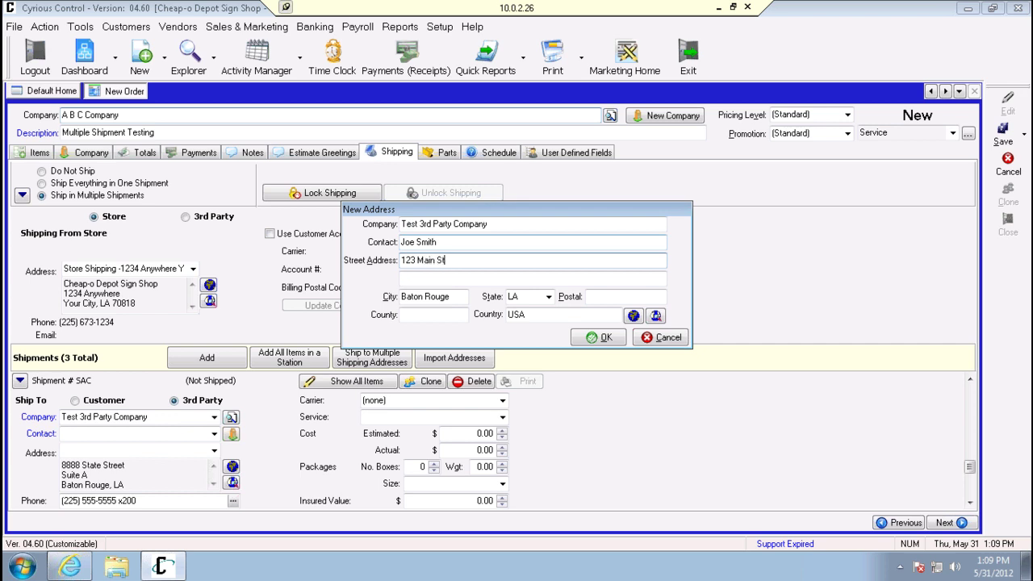
key(Tab)
key(Tab)
key(Tab)
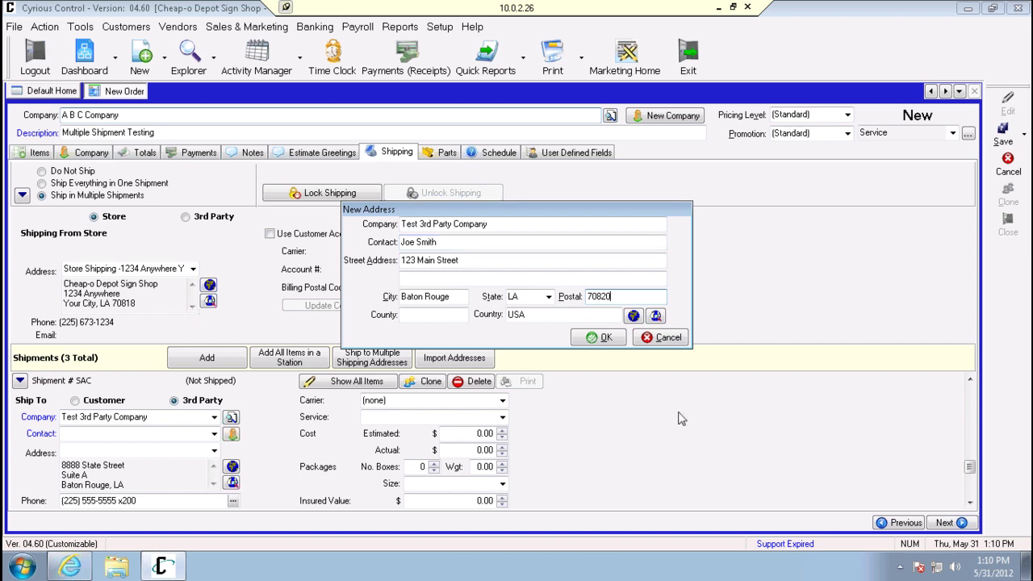
click(599, 338)
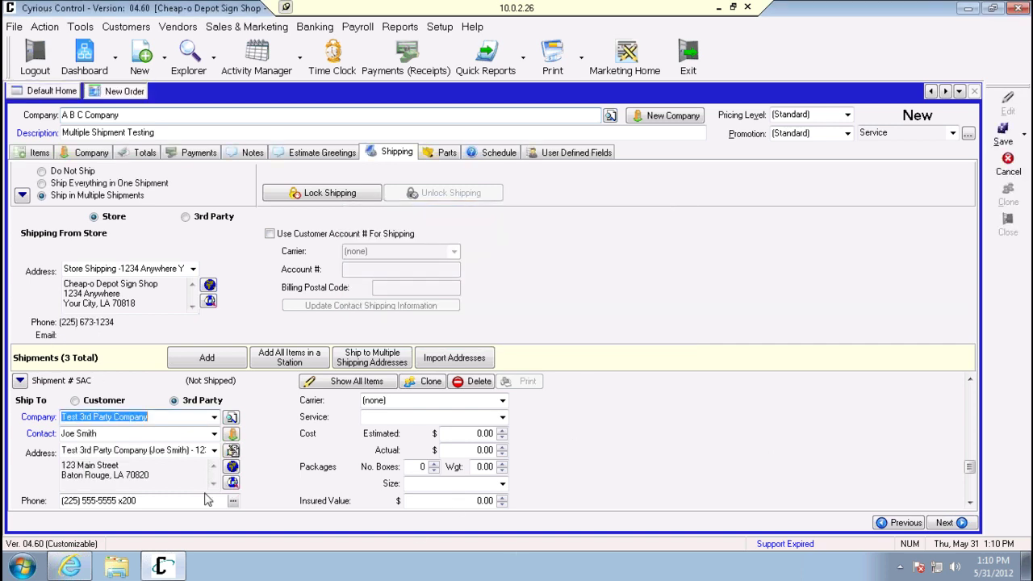
Step: Set the third shipment's carrier to FedEx, its service to First Overnight and its estimated cost to $20
click(503, 401)
click(467, 457)
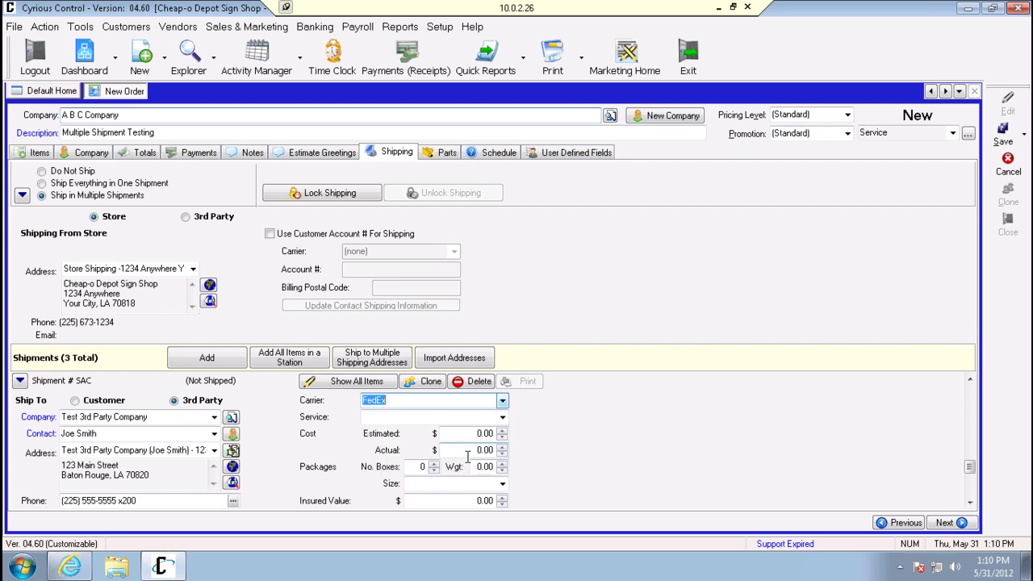
click(502, 418)
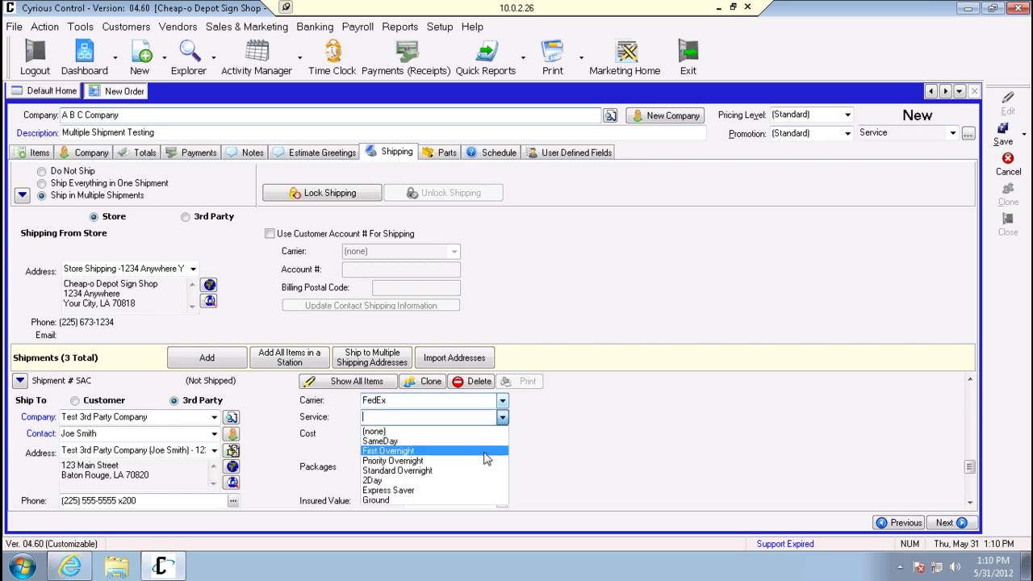
click(487, 453)
click(476, 433)
click(476, 433)
text(20)
key(Tab)
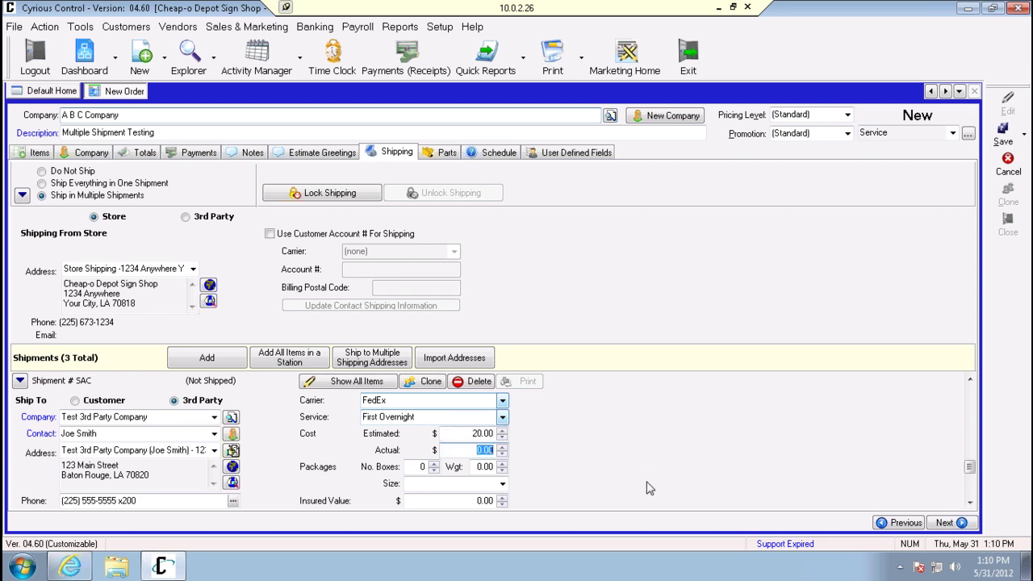
Step: Put 5 rigid sign prints in the third shipment
scroll(646, 489, down, 3)
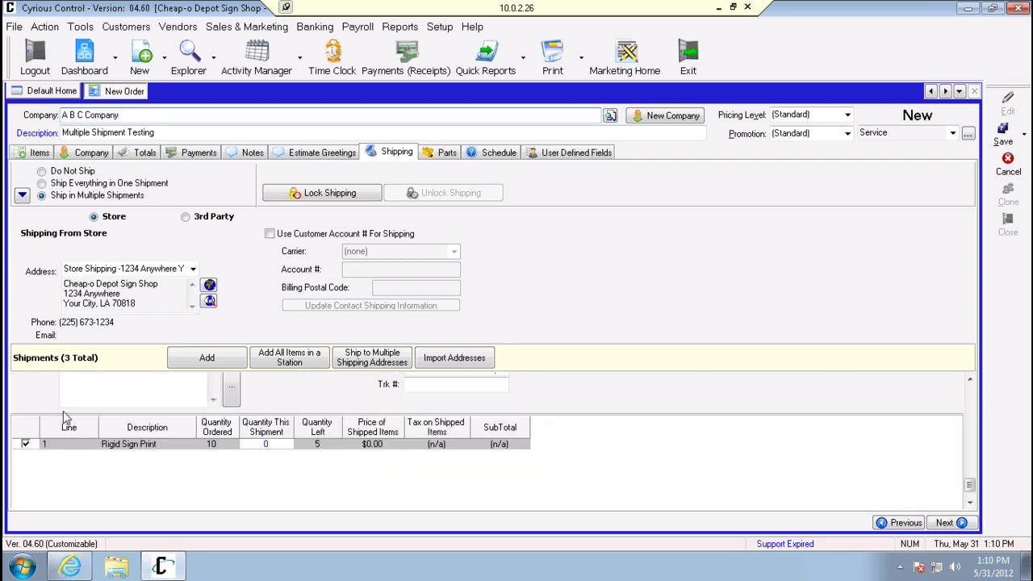
click(275, 444)
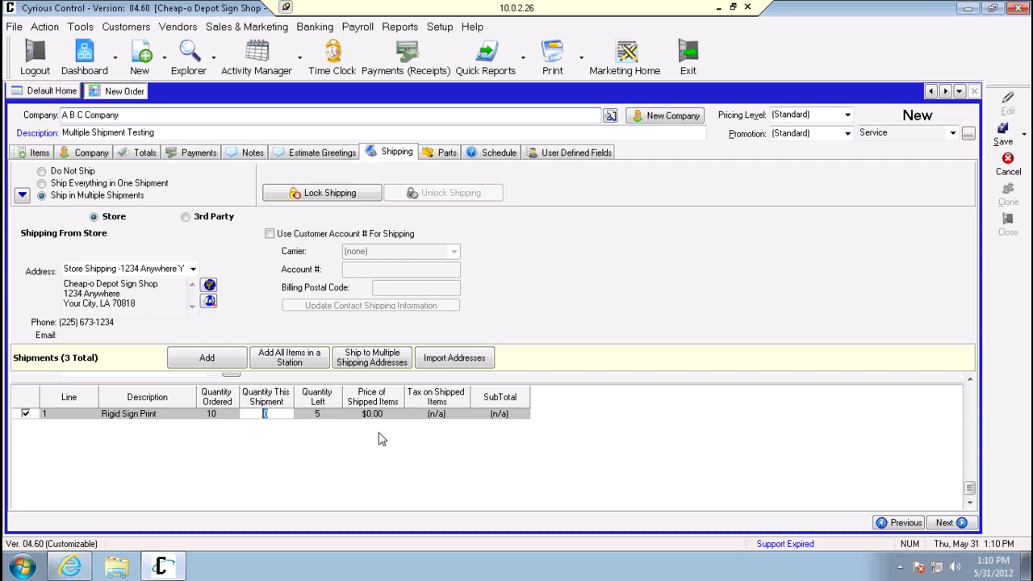
text(5)
key(Tab)
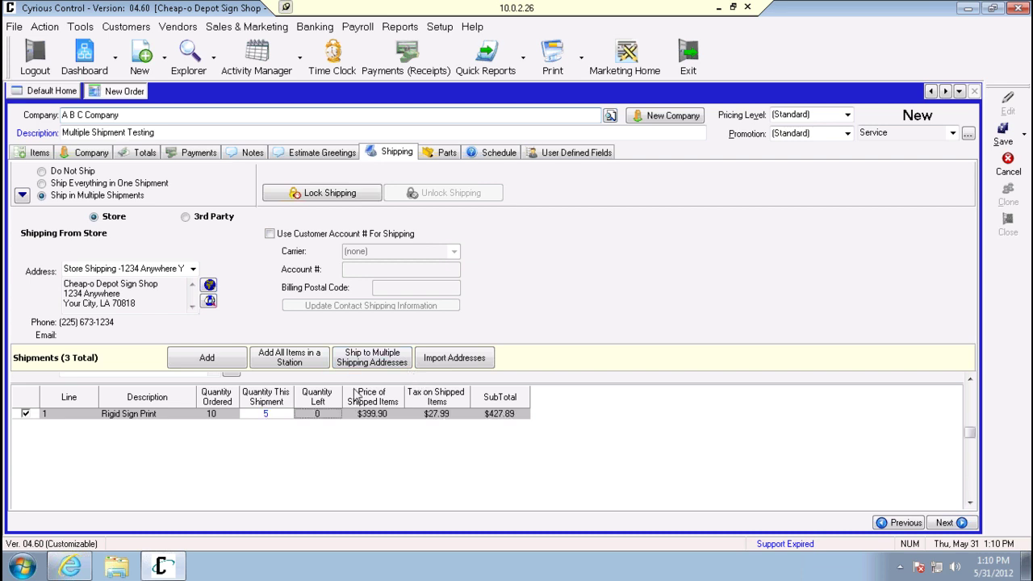
Step: Save the multiple-shipment record as an order, allowing it over the credit limit, and close the order
click(1022, 134)
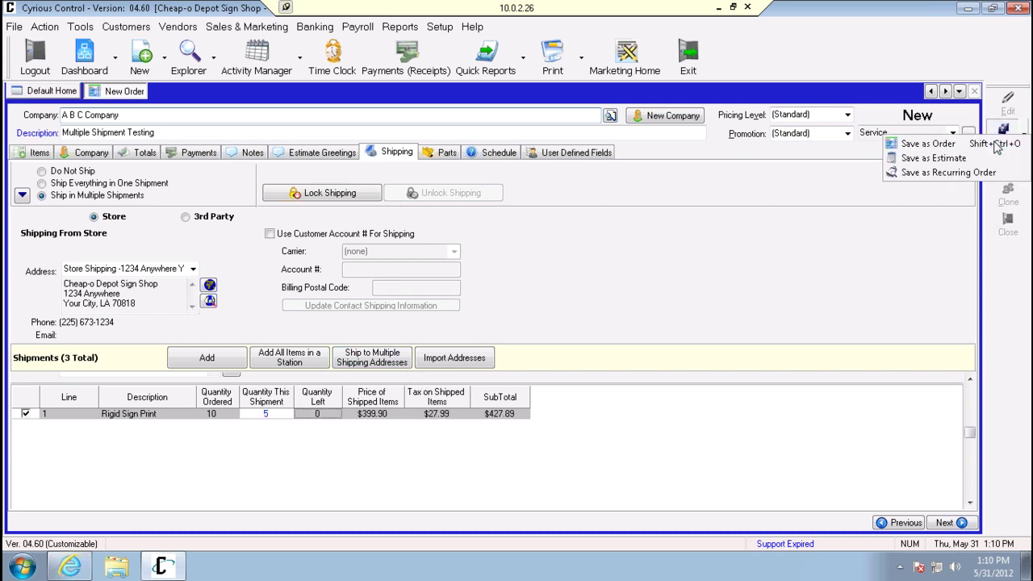
click(928, 144)
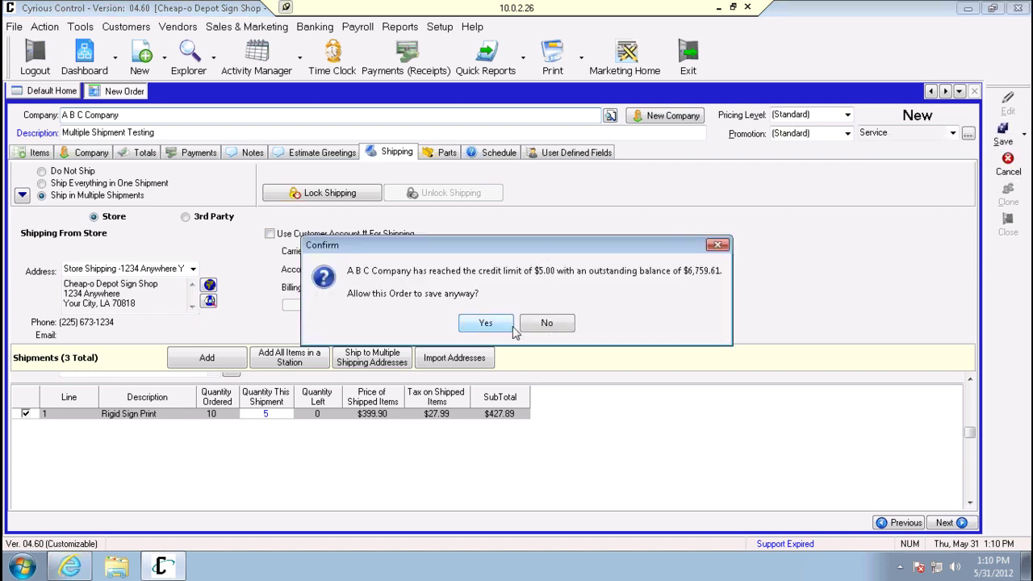
click(500, 329)
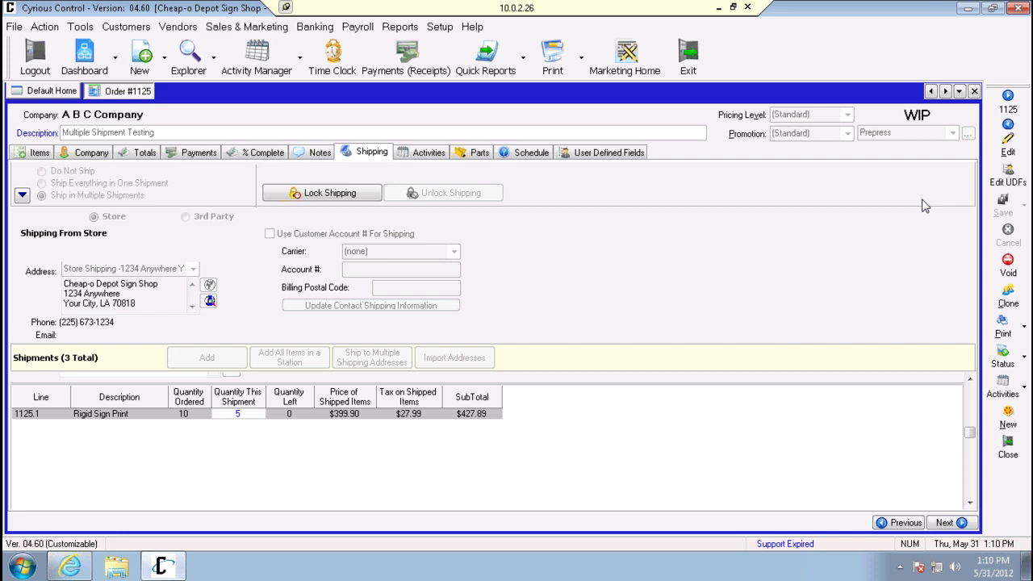
click(975, 92)
Step: Open the shipment explorer and review its shipped date and due date range options and other search criteria
click(214, 58)
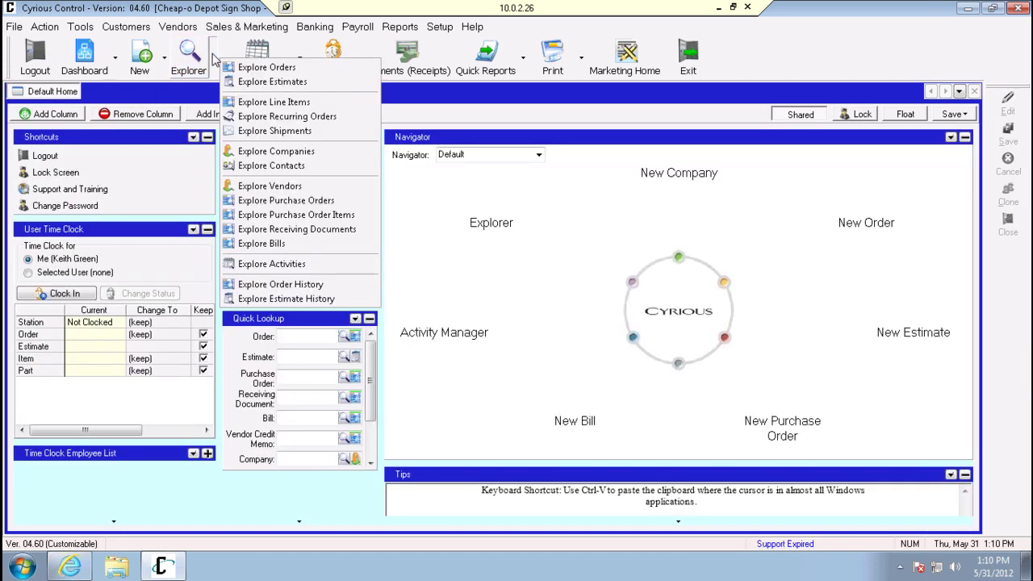
click(289, 134)
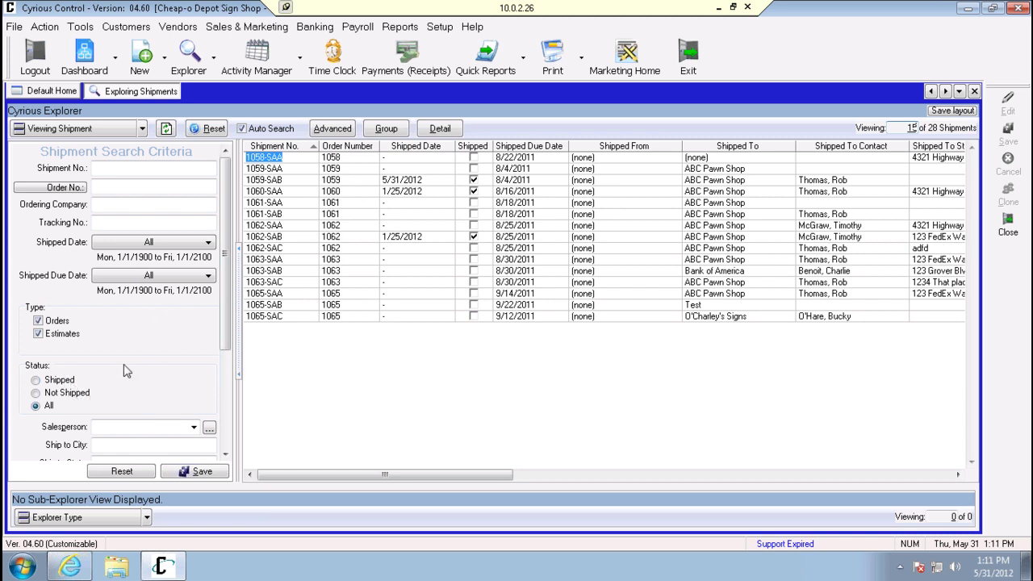
click(200, 243)
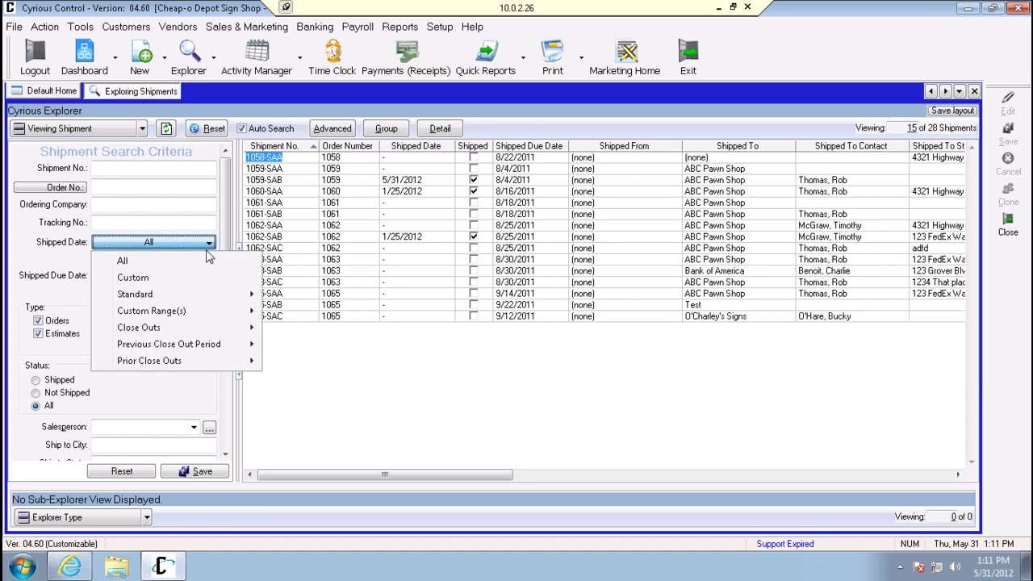
click(390, 383)
click(208, 276)
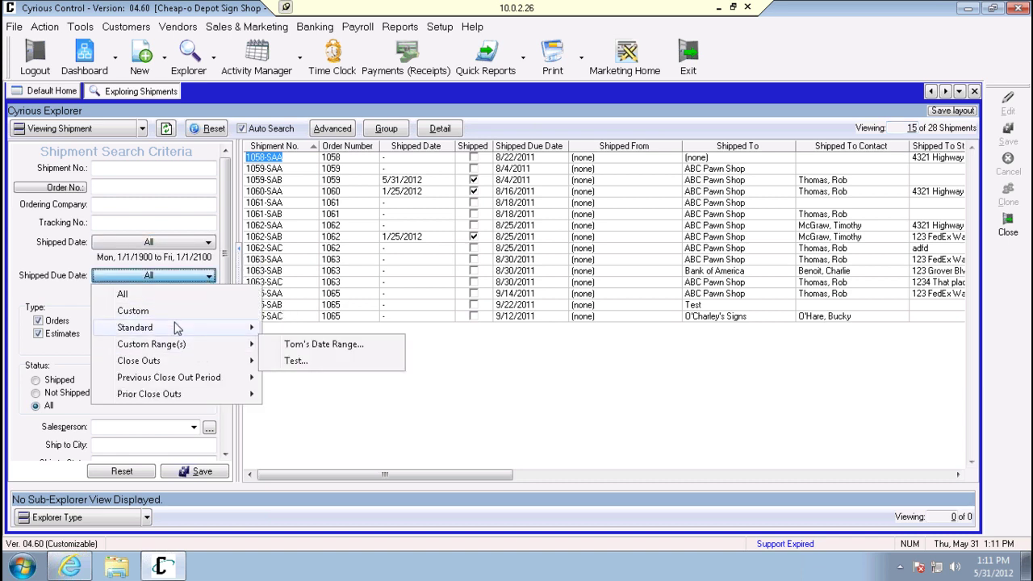
mouse_move(178, 328)
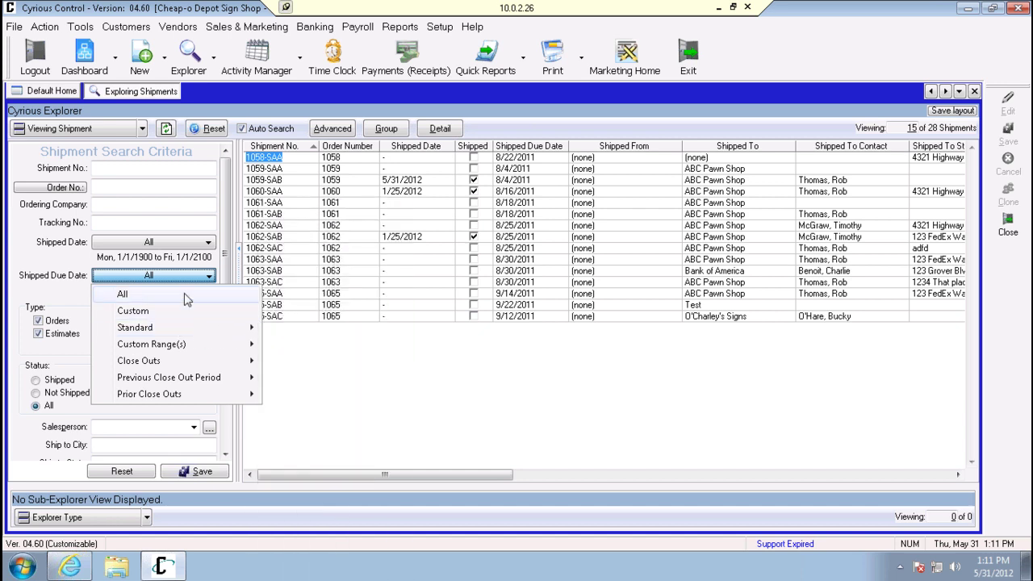
click(368, 366)
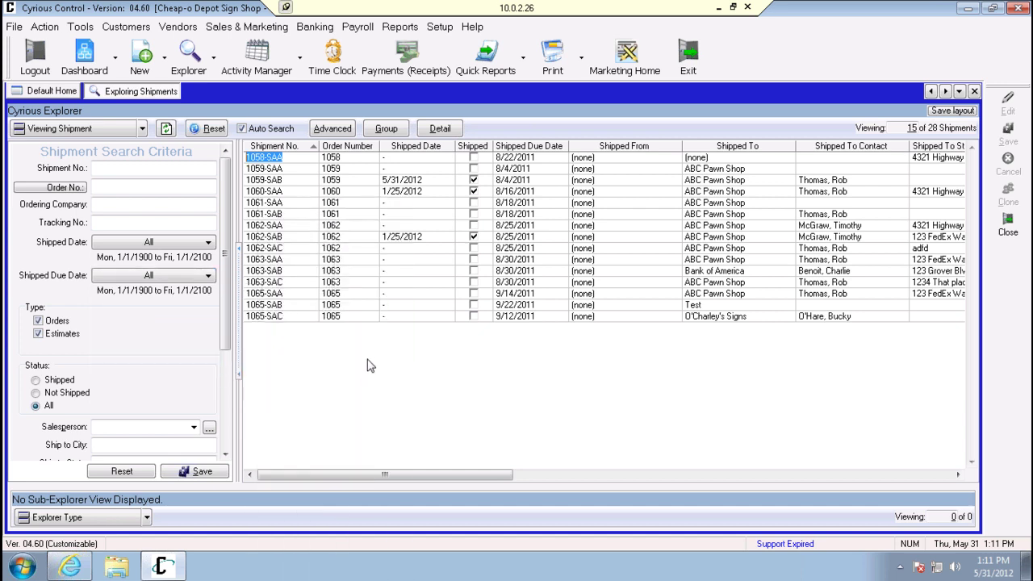
click(138, 203)
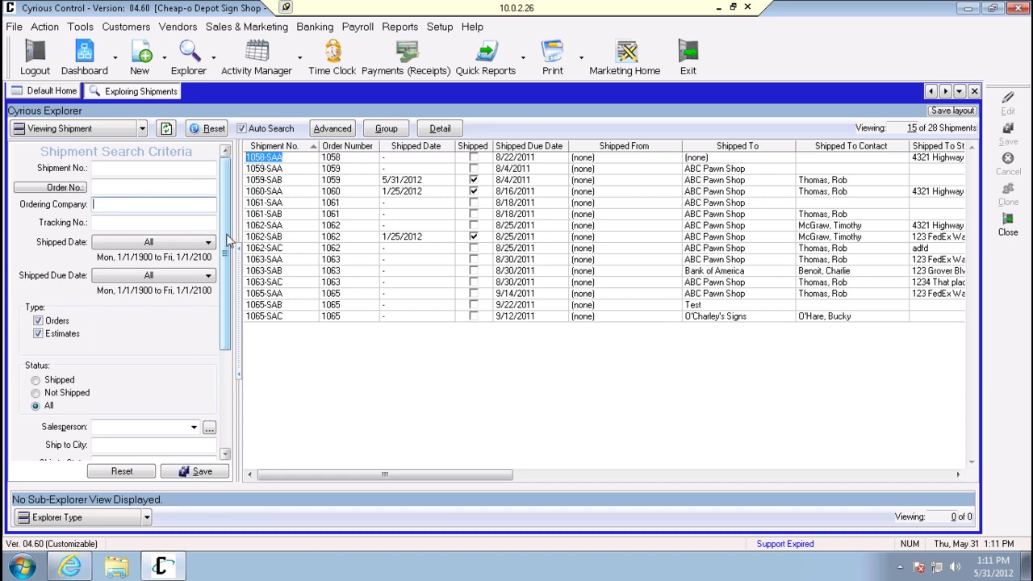
scroll(230, 252, down, 1)
scroll(230, 253, down, 3)
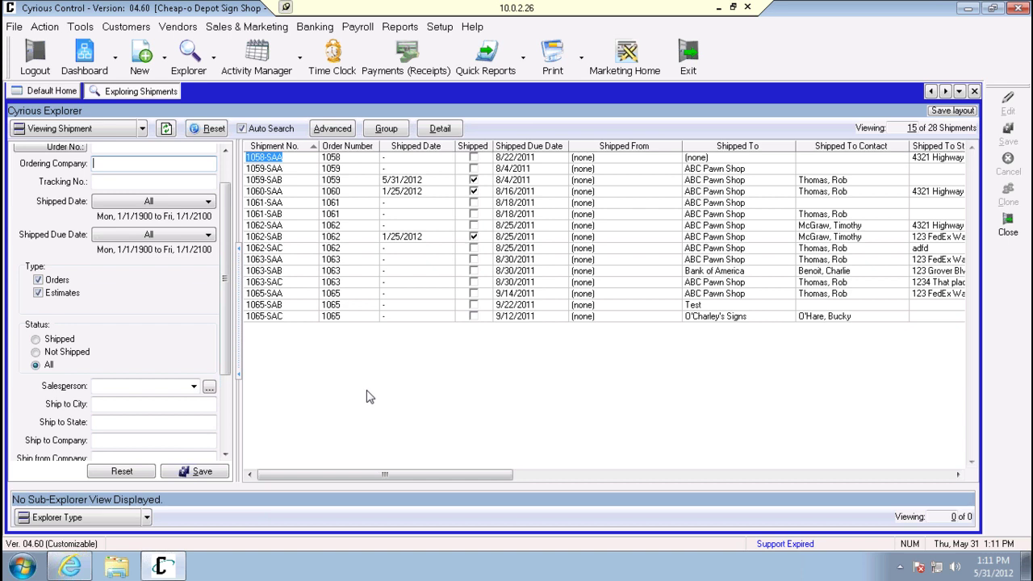
Step: Check which columns can be shown in the shipment list, leaving the selection unchanged
right_click(368, 343)
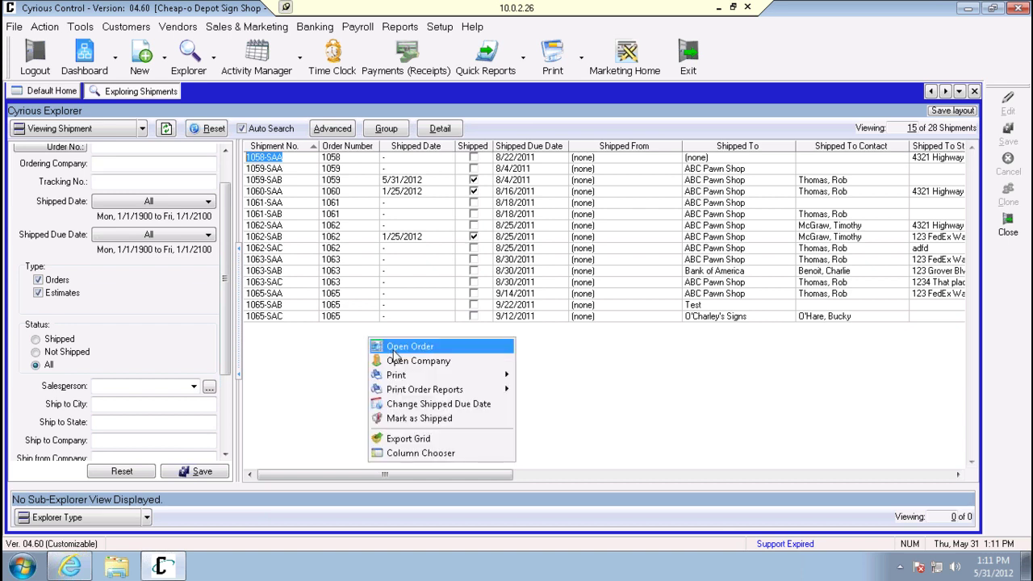
click(488, 455)
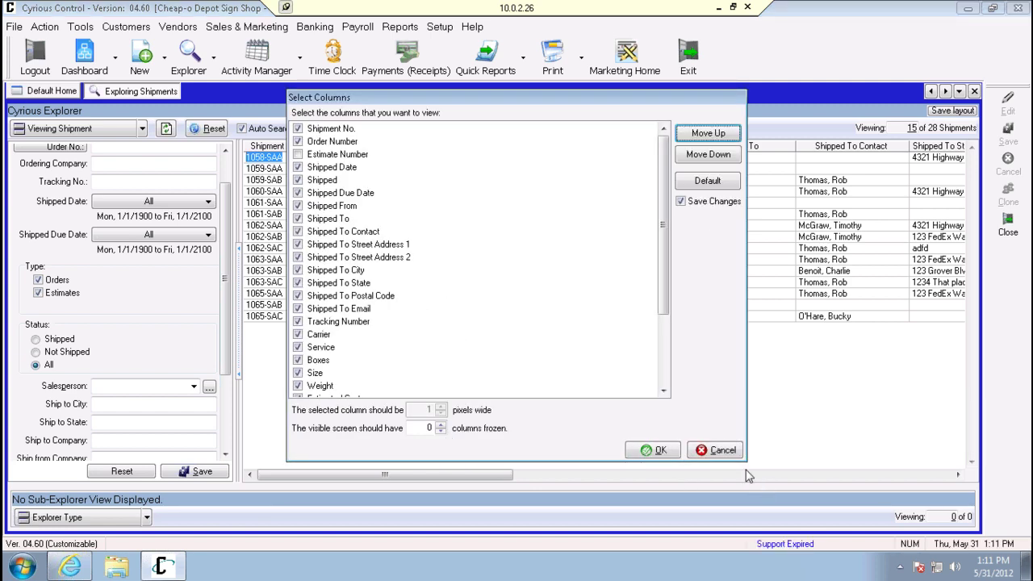
click(725, 454)
Step: Review the actions available for the second listed shipment, including printing its packing slip and marking it as shipped
click(275, 169)
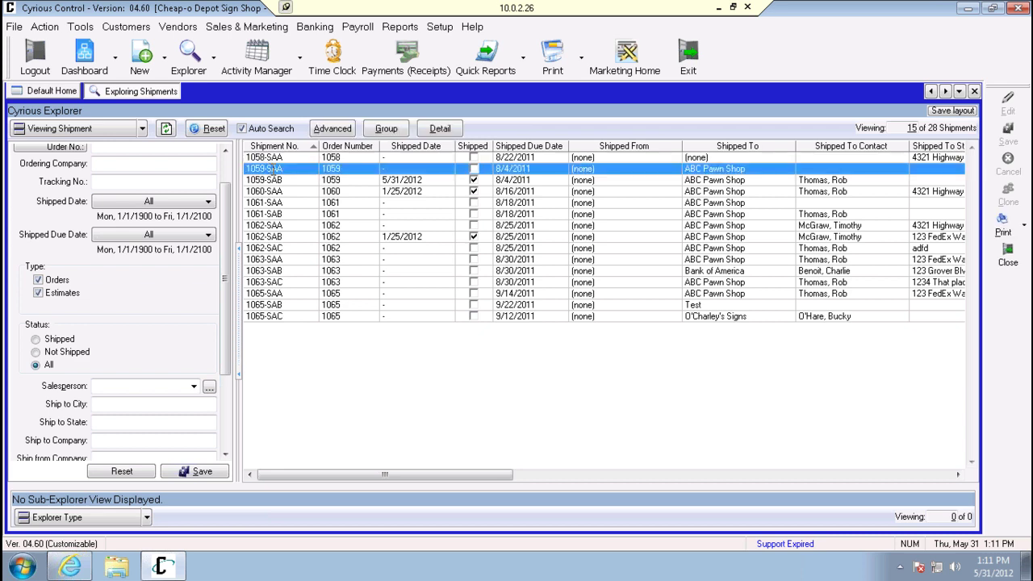
right_click(300, 169)
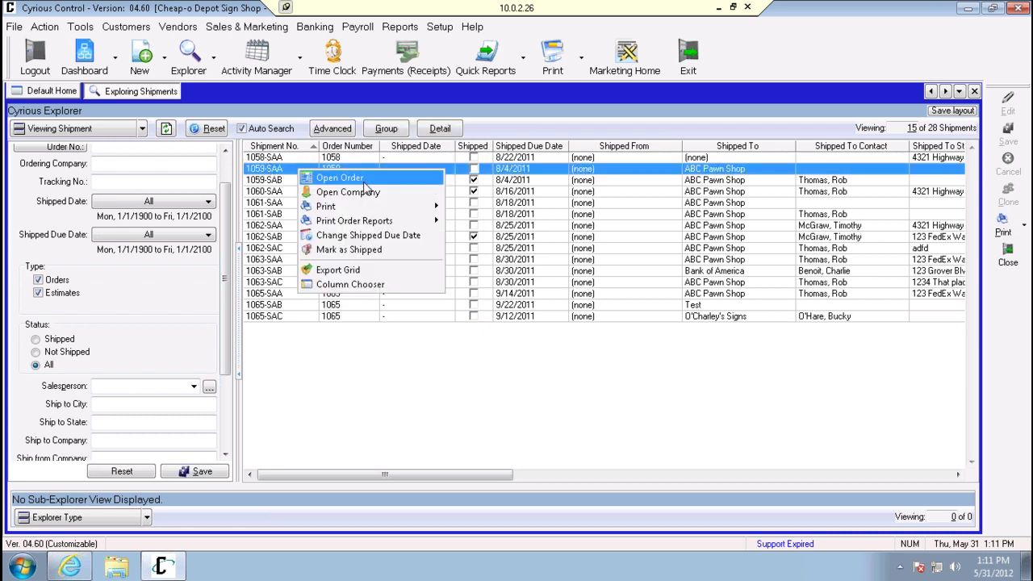
mouse_move(386, 207)
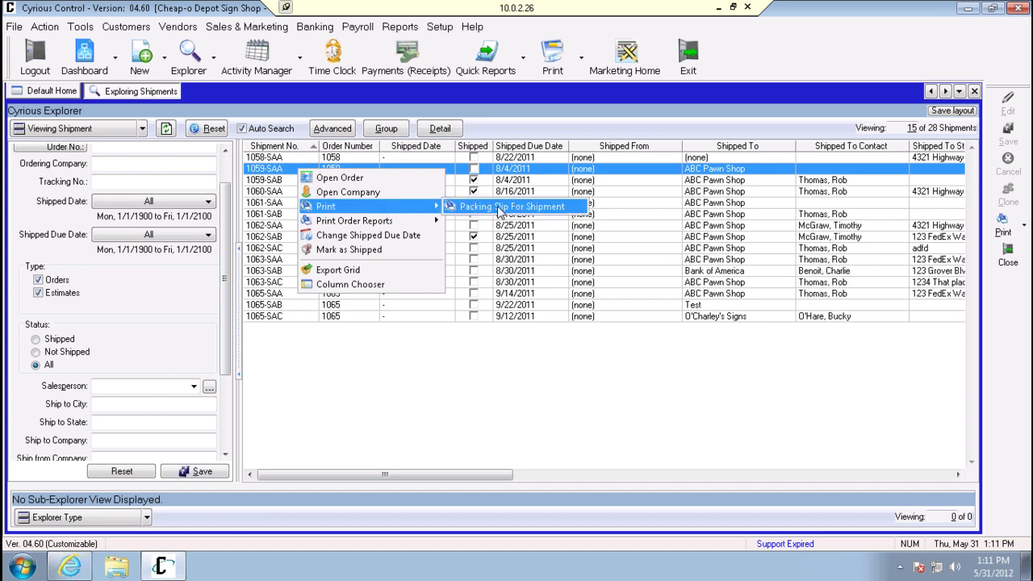
mouse_move(419, 221)
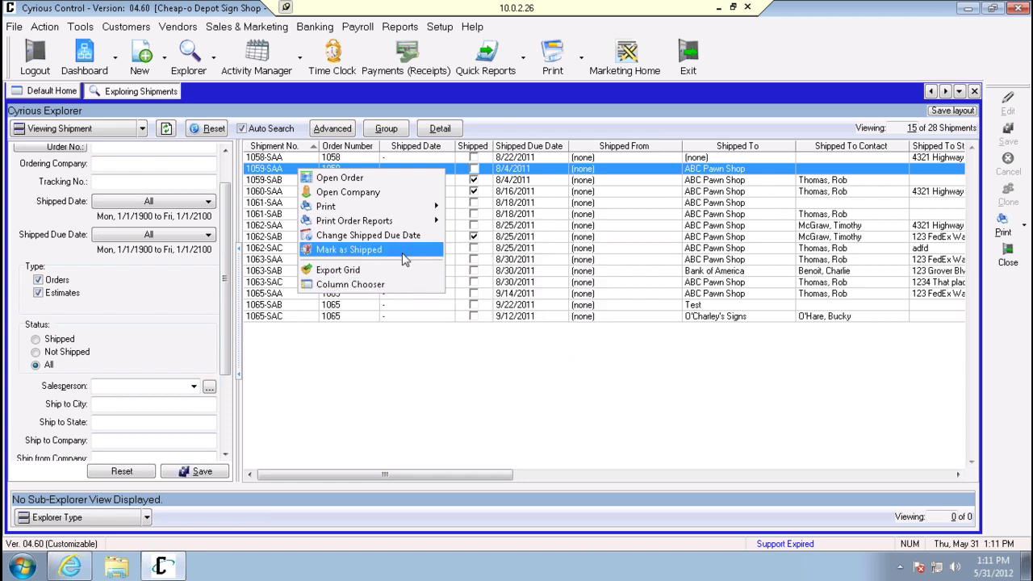
Step: Export the shipment list as HTML for viewing on screen, and close the shipment explorer back in Cyrious Control
click(369, 270)
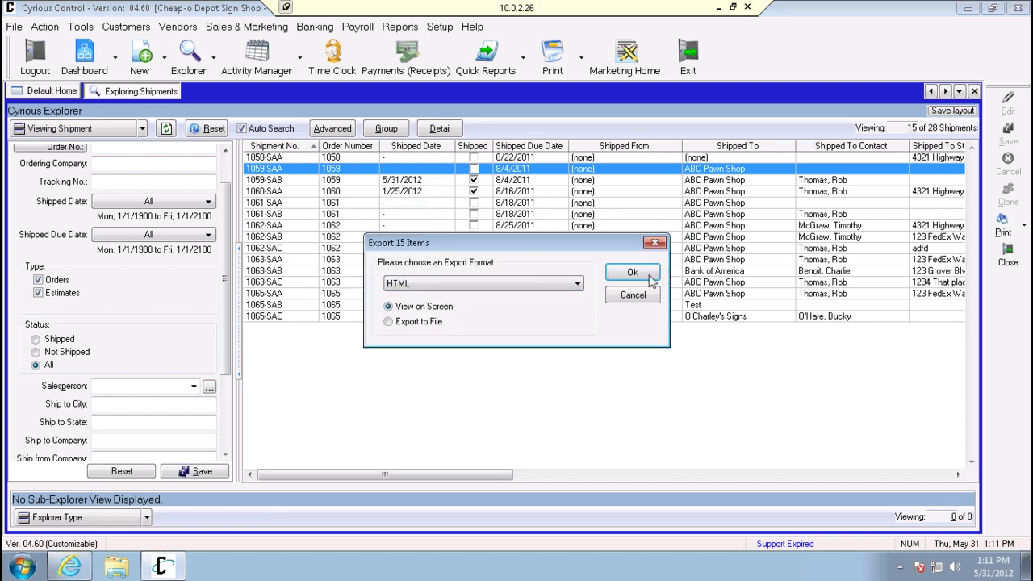
click(648, 277)
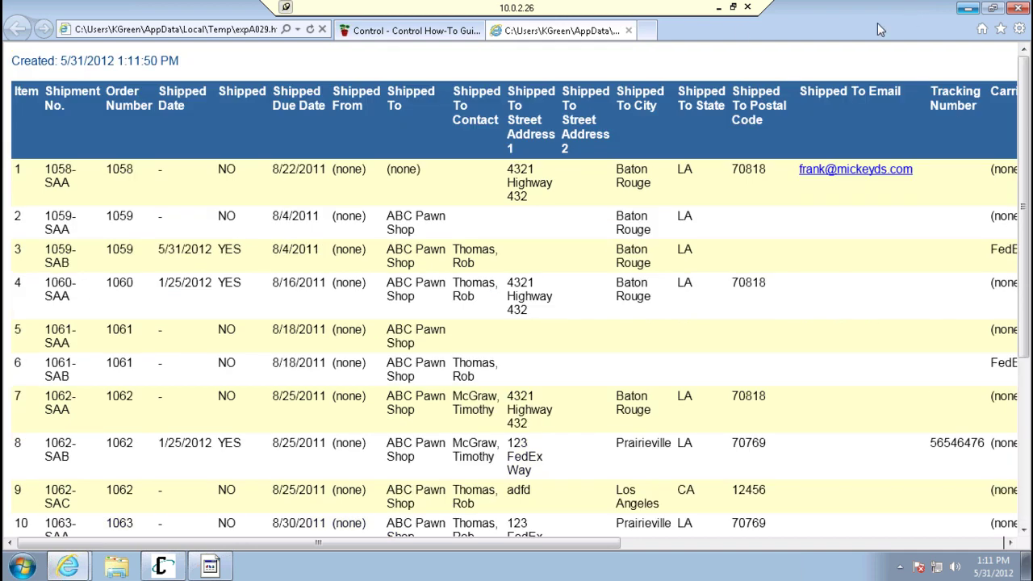
click(162, 565)
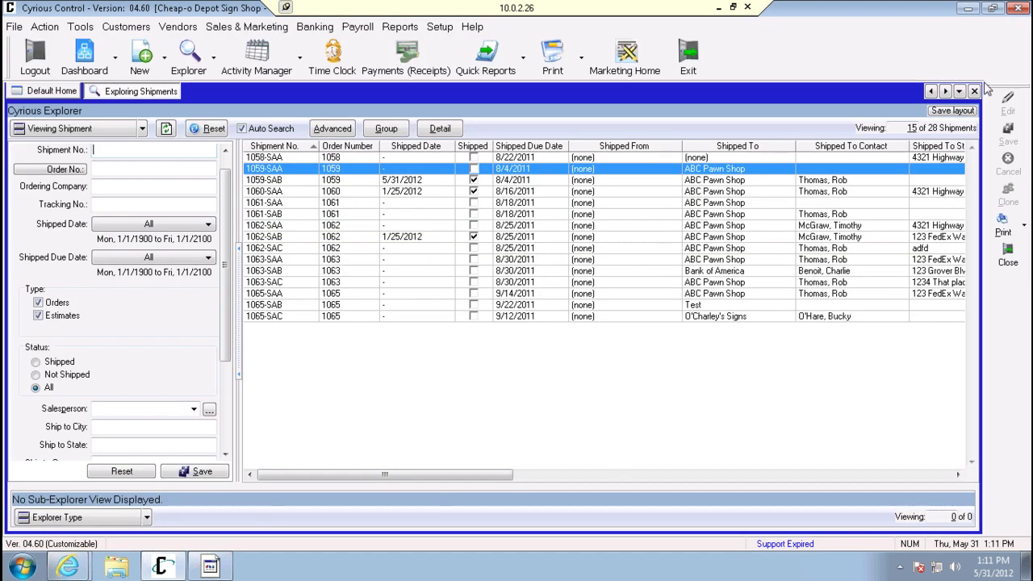
click(974, 91)
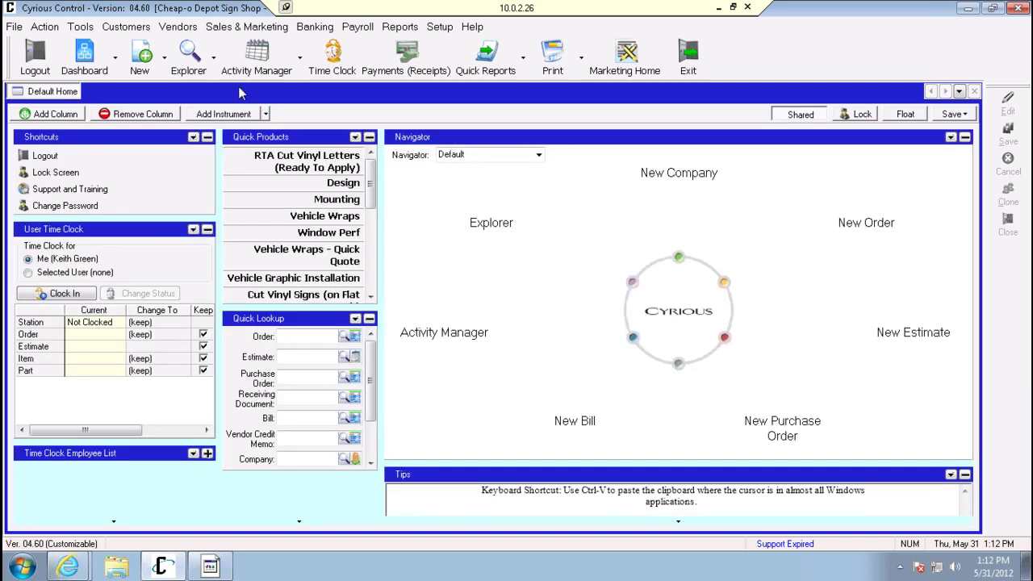
Step: Start a new order and add a Roll Sign Print line item from the Digital Prints category
click(166, 58)
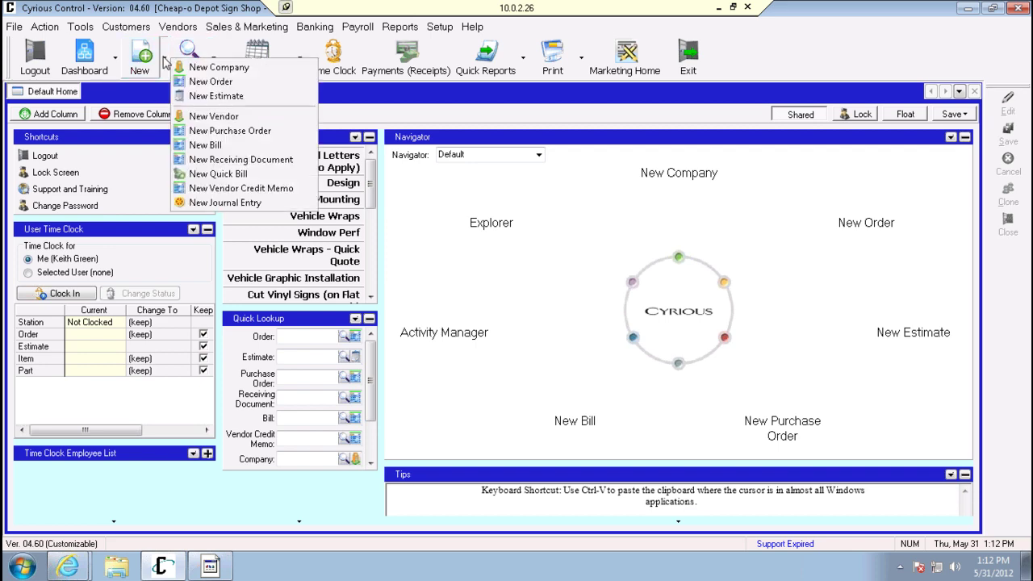
click(210, 84)
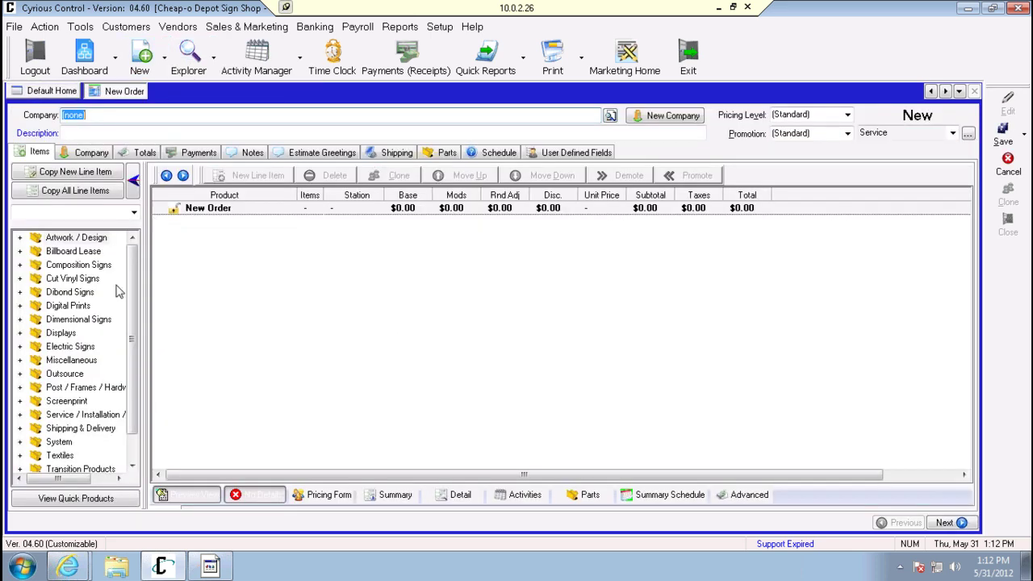
click(21, 306)
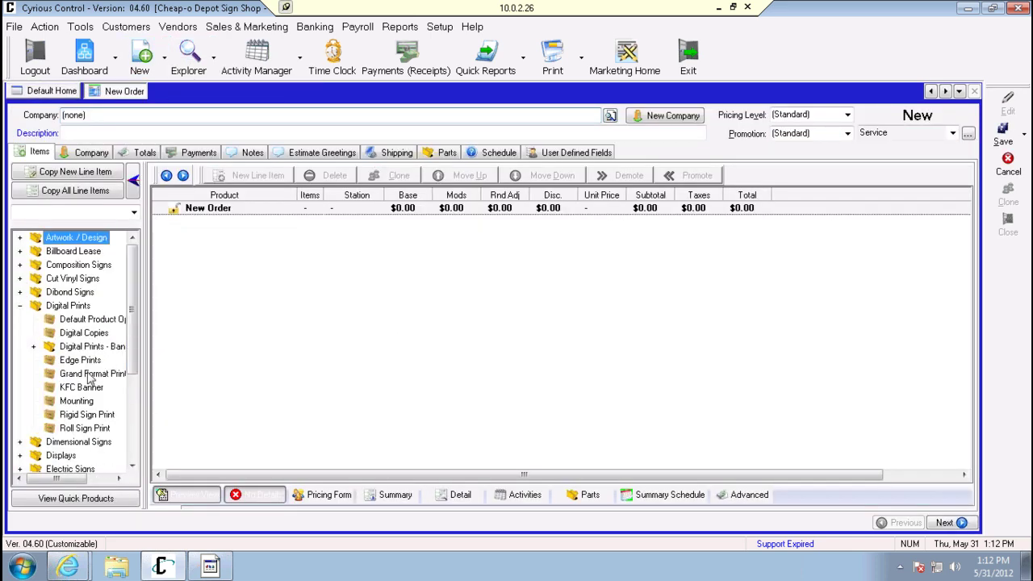
click(86, 414)
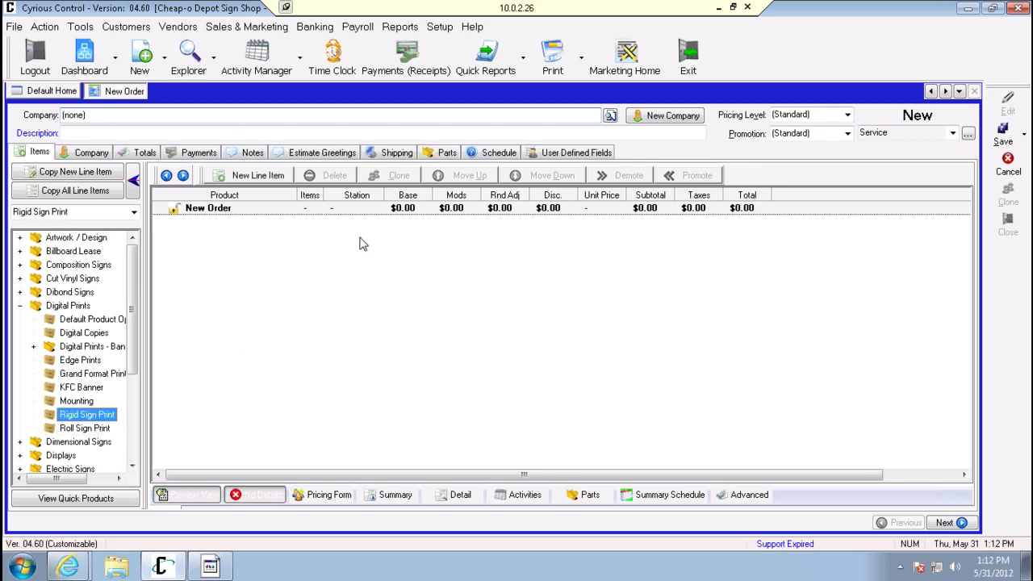
double_click(95, 430)
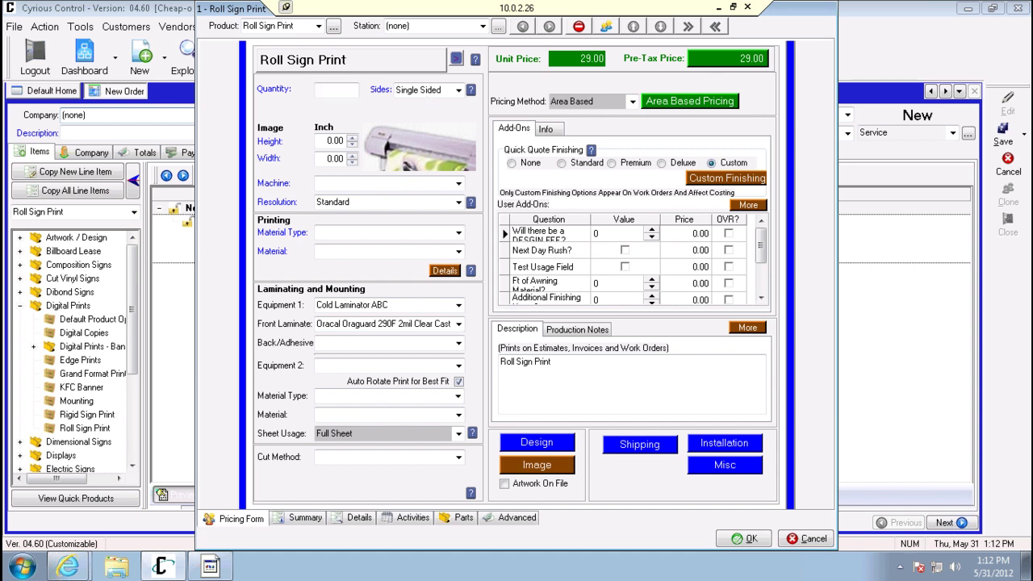
Step: Set the roll sign print's quantity to 15, its height to 24 inches and its width to 36 inches
key(Tab)
key(BackSpace)
text(24)
key(Tab)
text(36)
key(Tab)
Step: Choose the Mimaki JV3 160S machine, the Banner material type and the UltraFlex 10oz Gloss Banner 54" material for the print
click(459, 183)
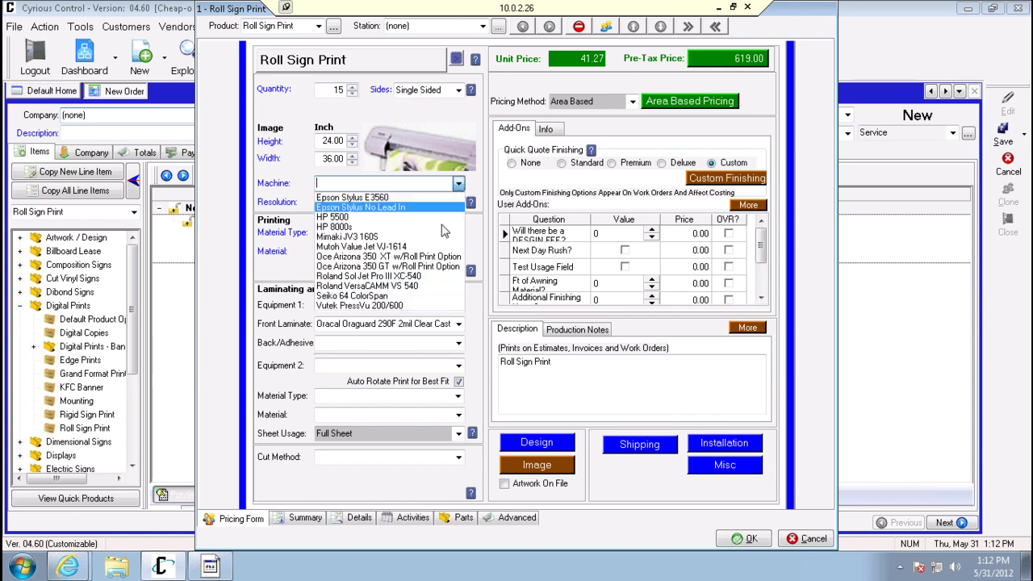
click(447, 237)
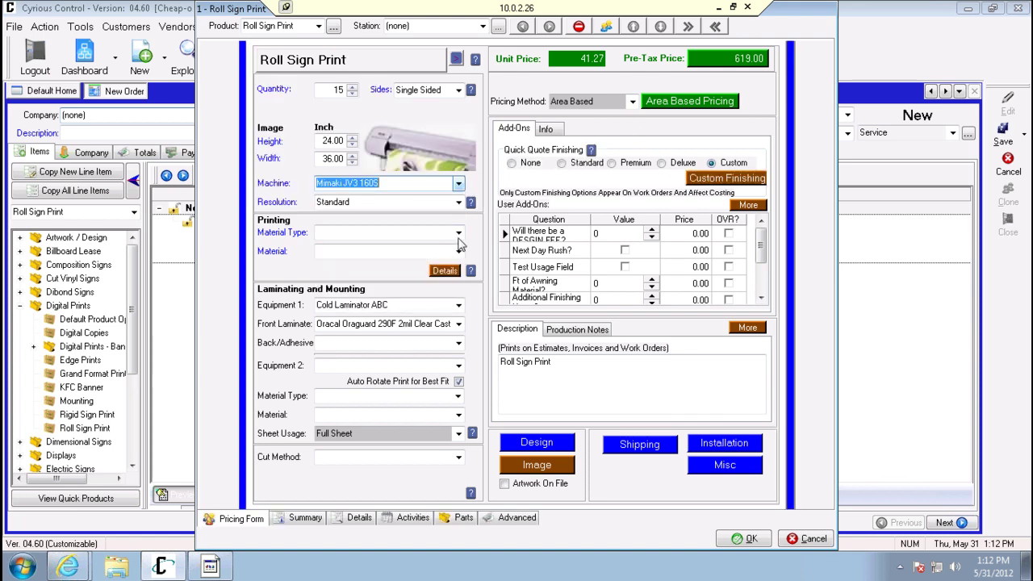
click(459, 233)
click(439, 246)
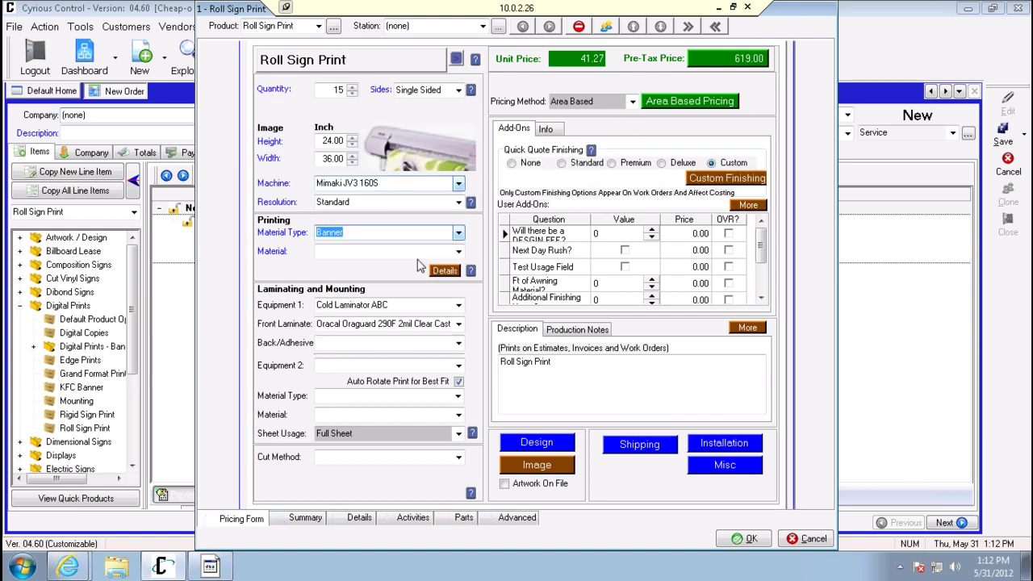
click(458, 251)
click(439, 297)
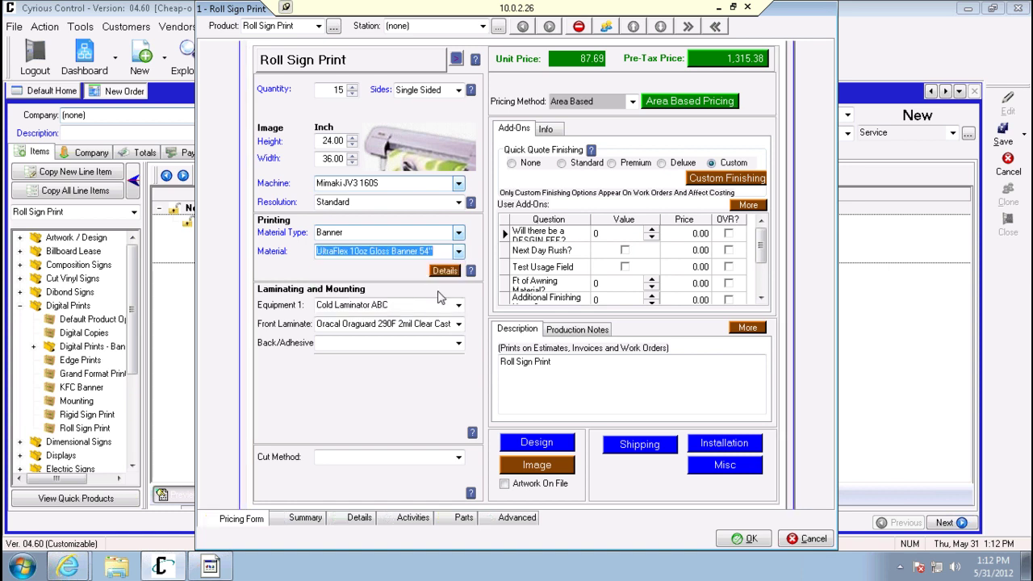
Step: Clear the first laminating equipment and the front laminate, and accept the roll sign print item
click(440, 305)
key(Delete)
click(431, 323)
key(Delete)
click(743, 538)
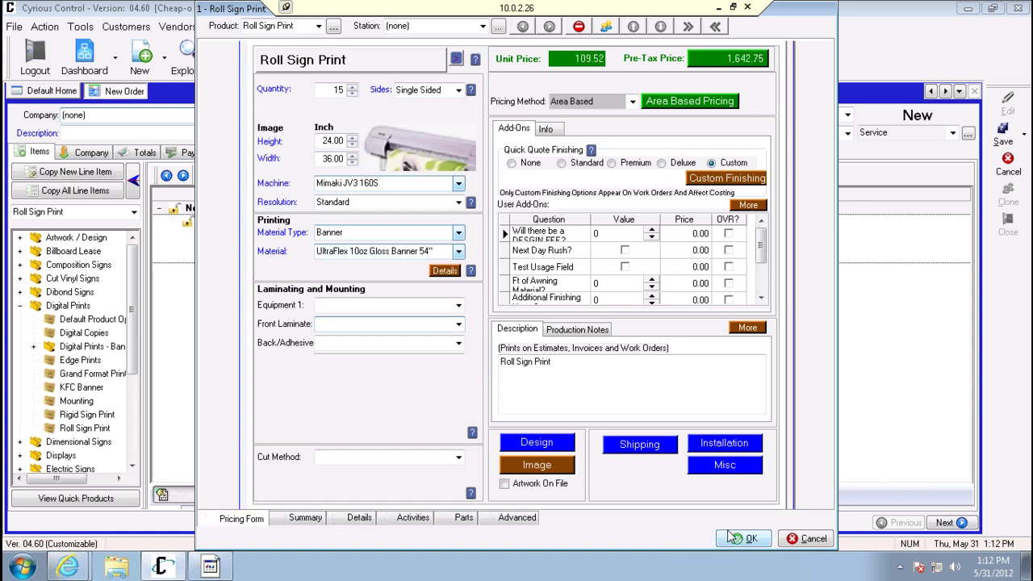
Step: Assign the order to Bank of America and enter "Shipping Address Import" as its description
click(610, 115)
double_click(440, 182)
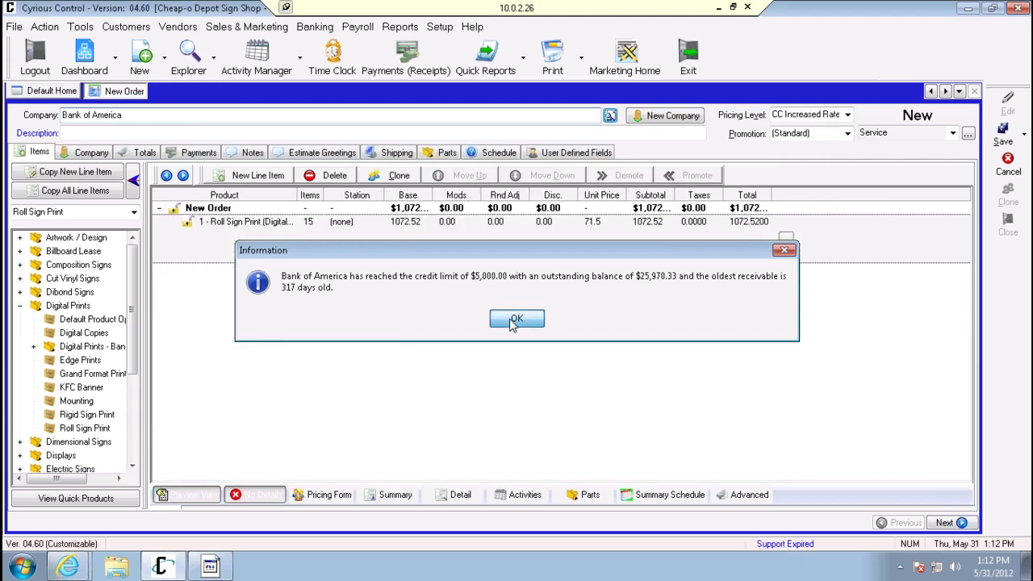
click(517, 318)
click(72, 129)
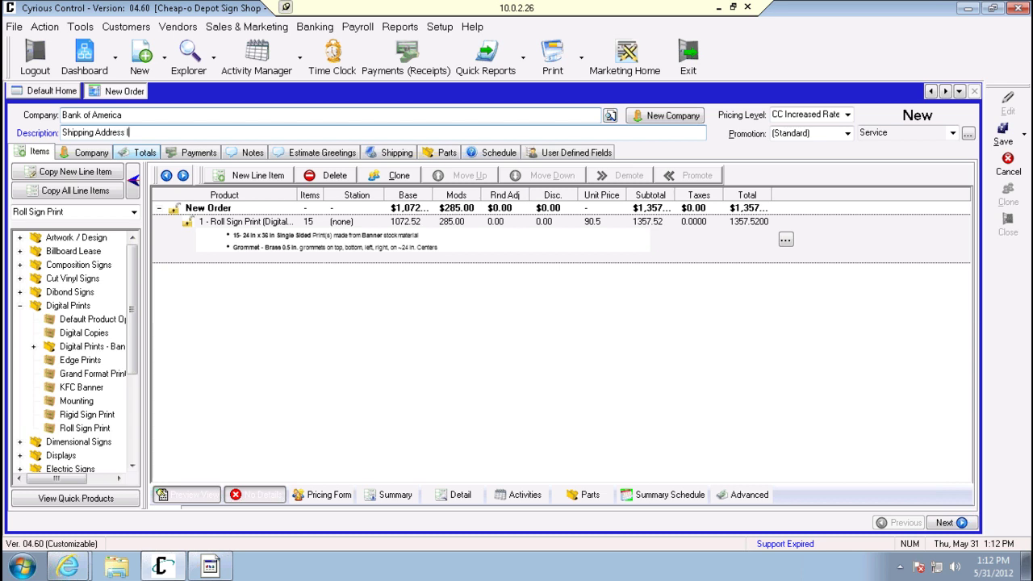
Step: Start importing shipment addresses for the order, using Sample Import Address File from the desktop as the source
click(399, 155)
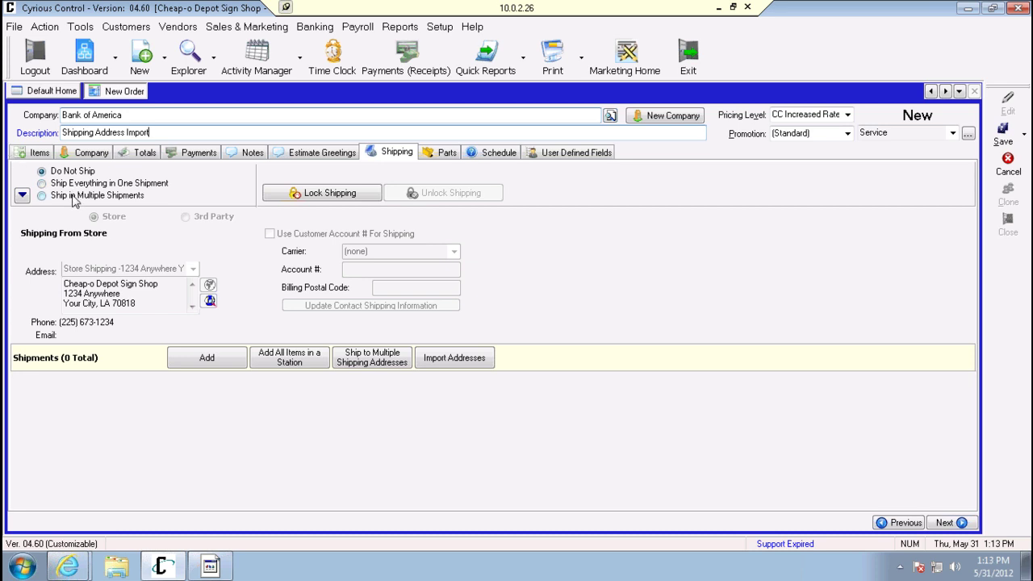
click(463, 366)
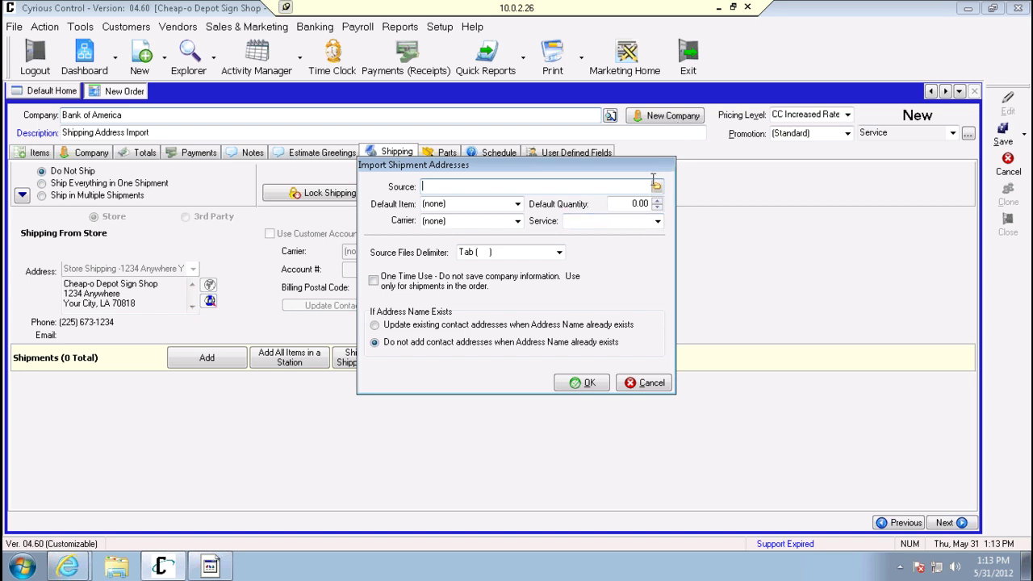
click(658, 187)
click(489, 230)
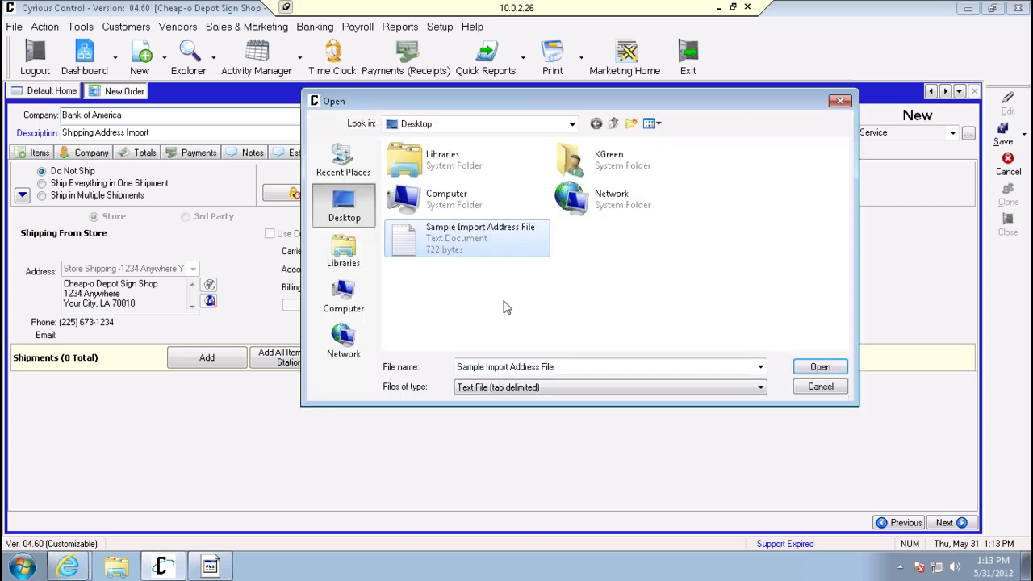
double_click(478, 249)
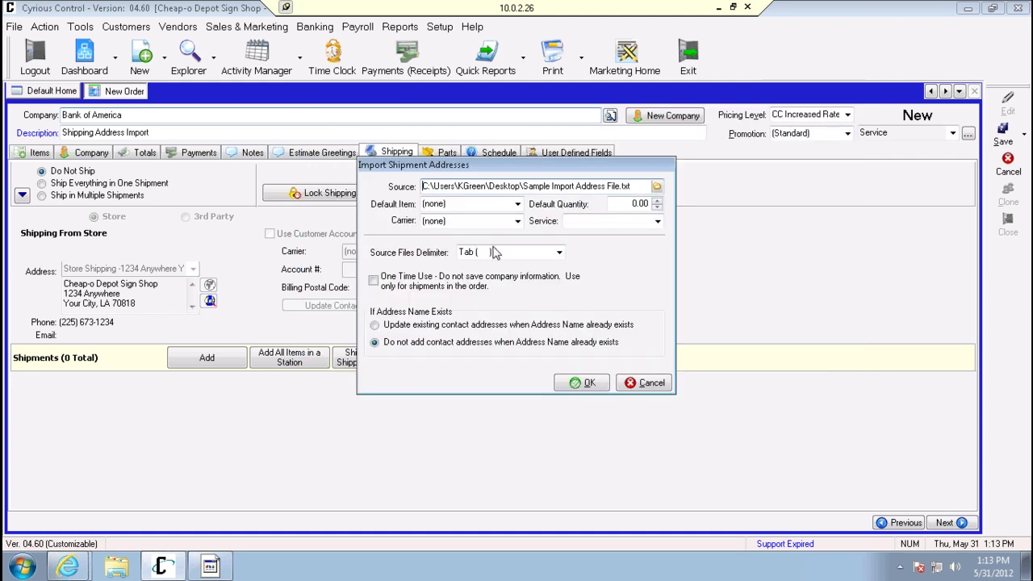
Step: Check the import's default item choices, leaving none selected, and set the carrier to FedEx with 2Day service
click(518, 205)
click(518, 205)
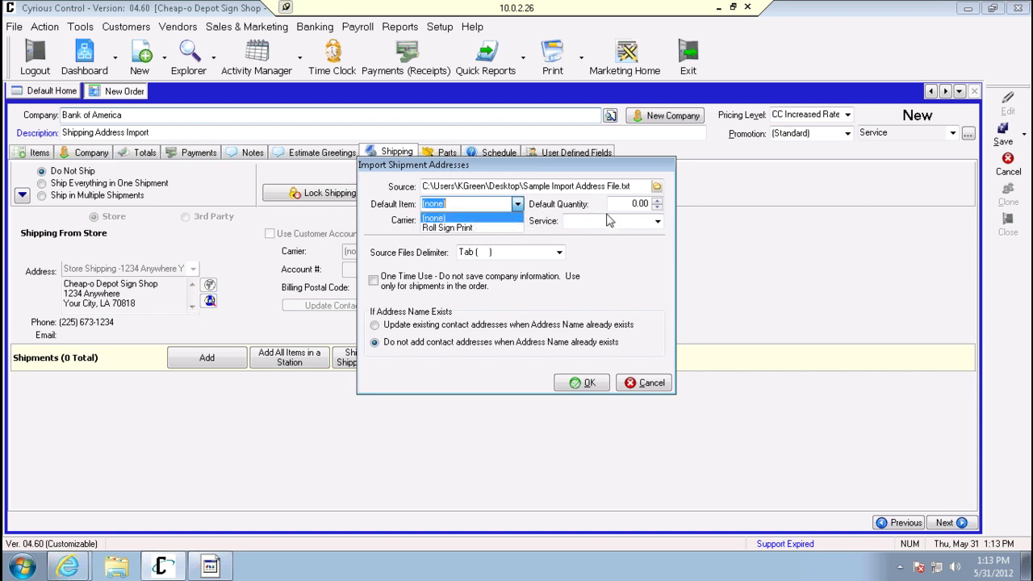
click(640, 204)
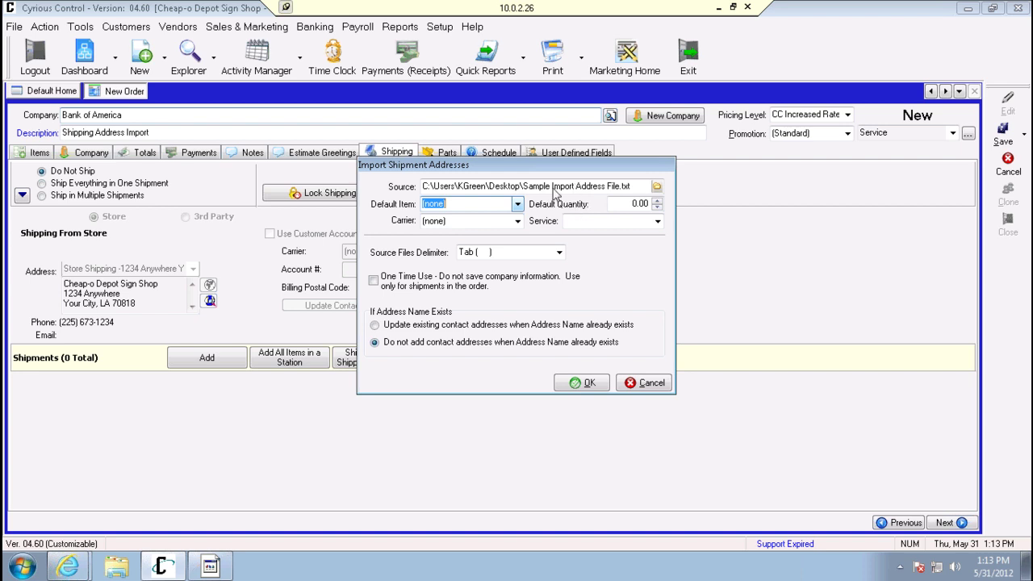
click(517, 221)
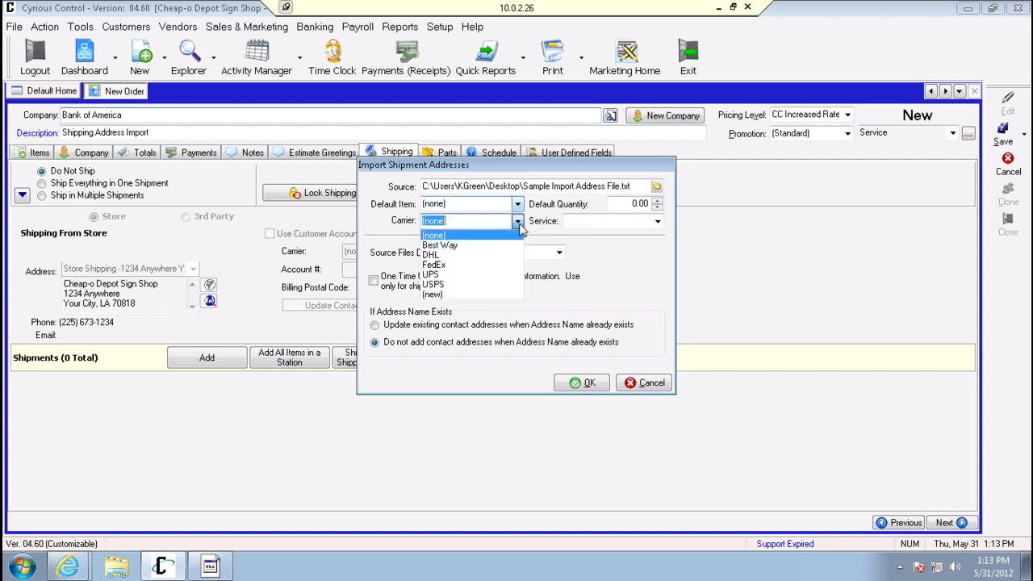
click(496, 264)
click(656, 221)
click(581, 282)
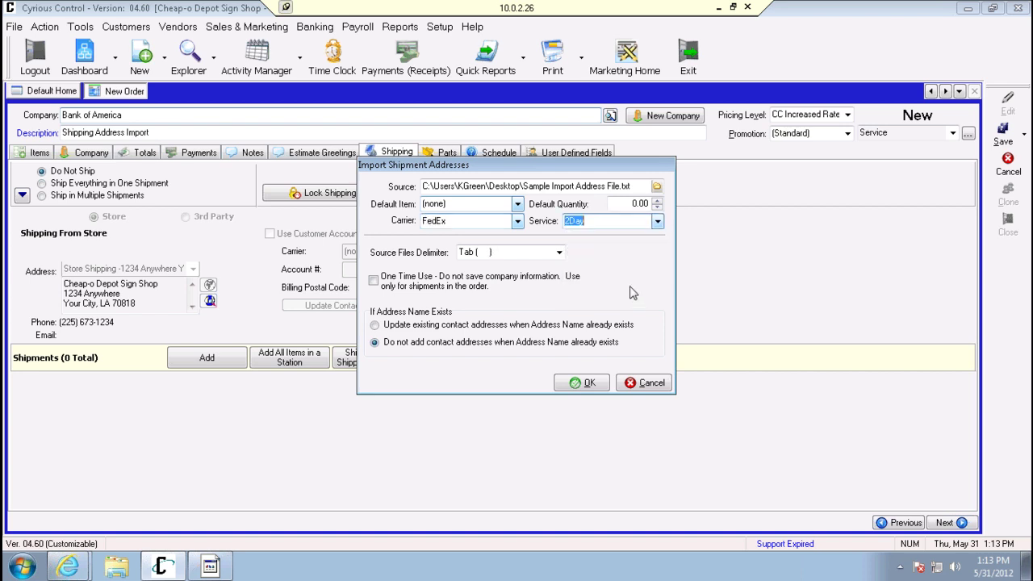
Step: Mark the imported addresses as one-time use for this order only, and run the import
click(406, 287)
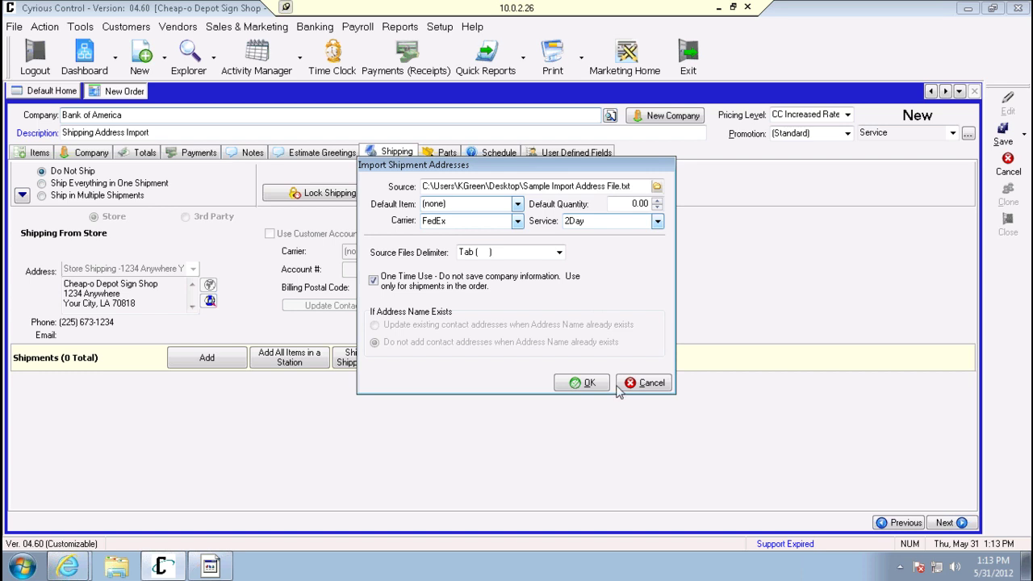
click(583, 385)
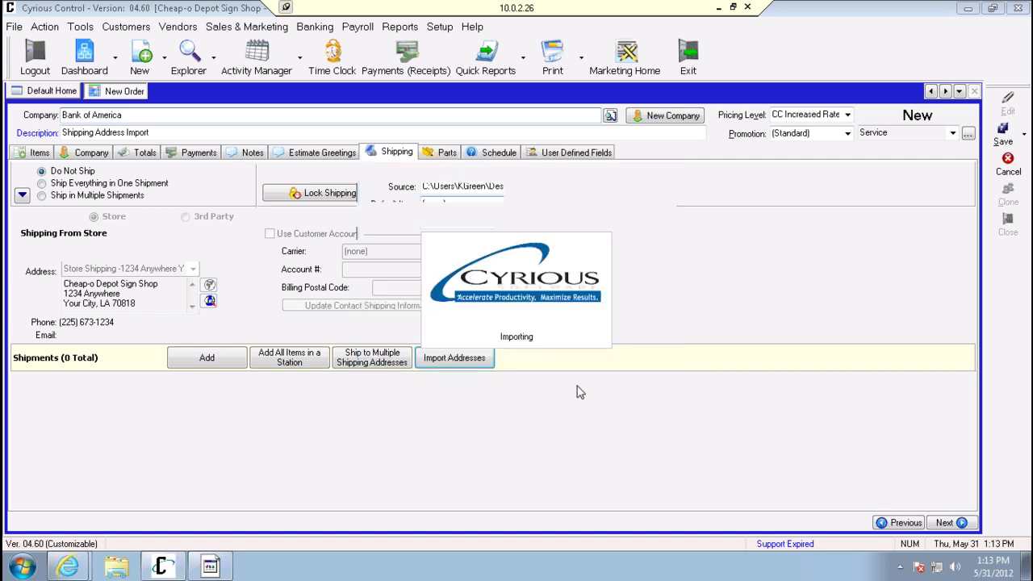
click(517, 318)
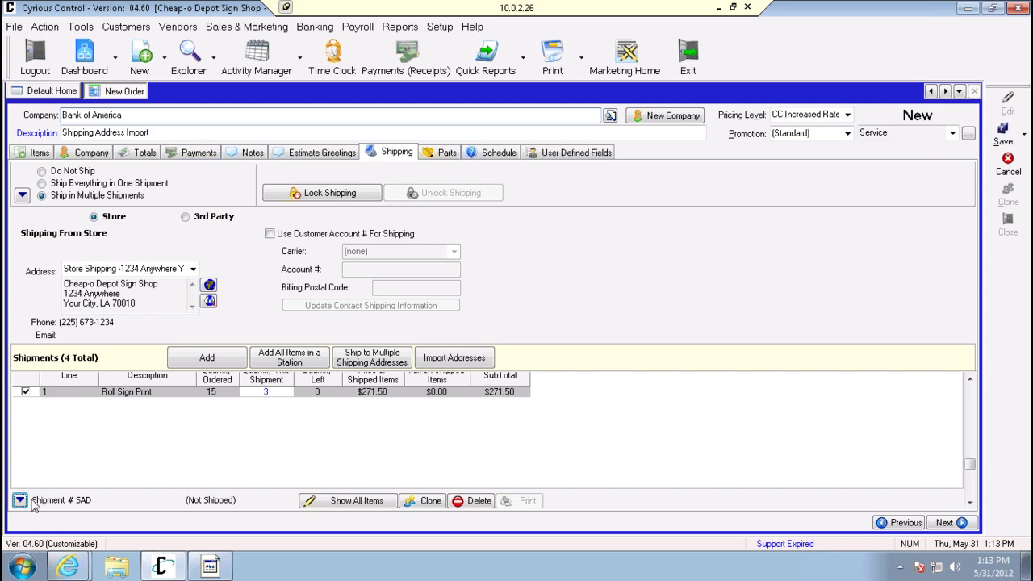
Step: Collapse the last imported shipment, expand the first one, and review its contact, address, due date and item quantity
click(20, 499)
scroll(19, 499, up, 3)
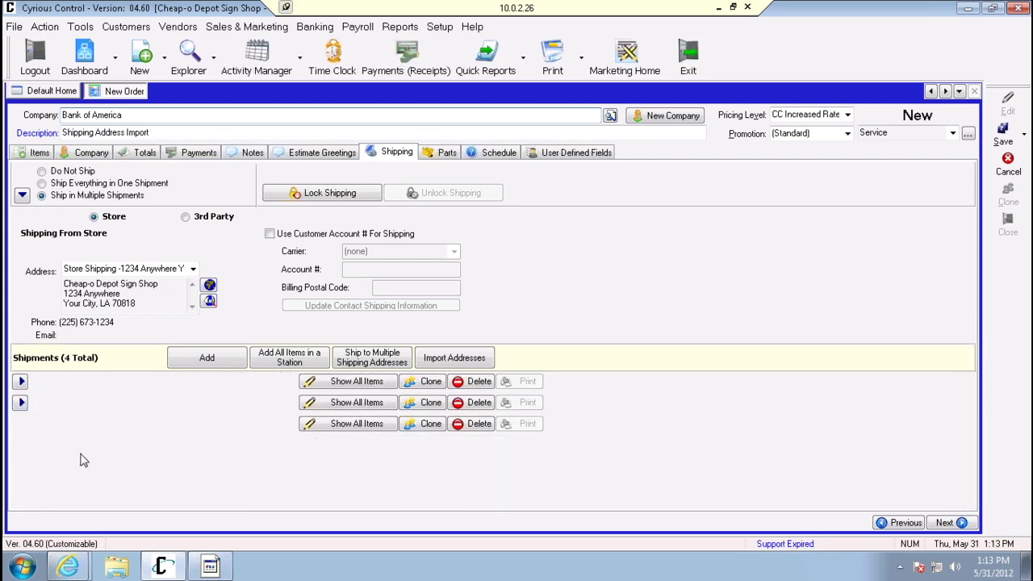
click(21, 381)
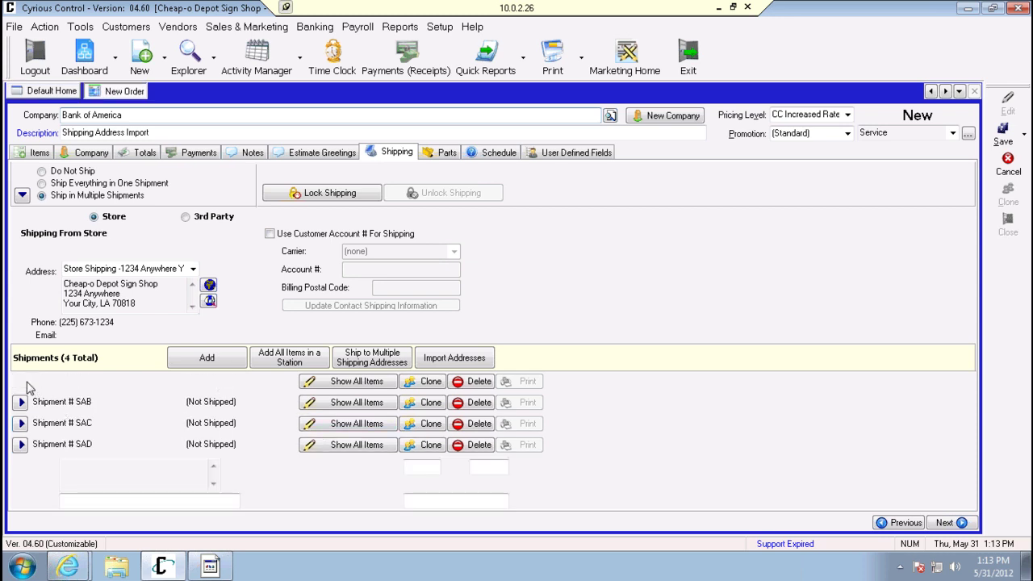
scroll(178, 408, down, 5)
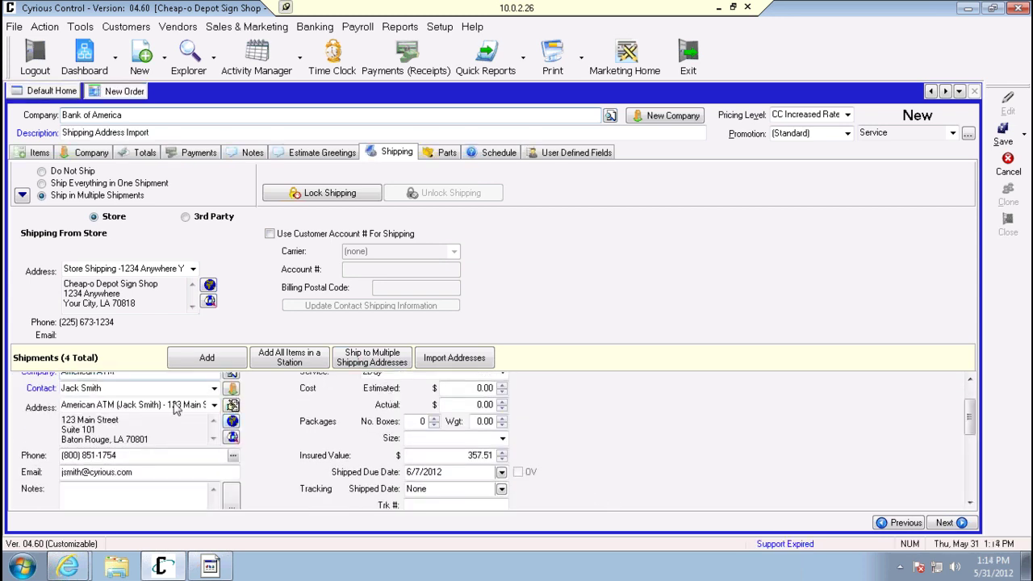
scroll(150, 399, down, 6)
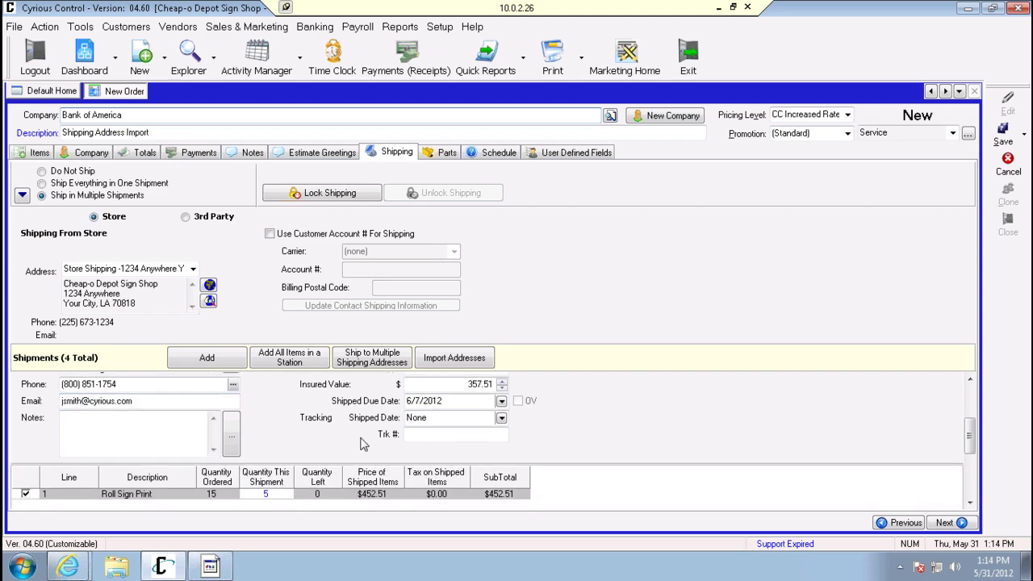
scroll(473, 479, up, 3)
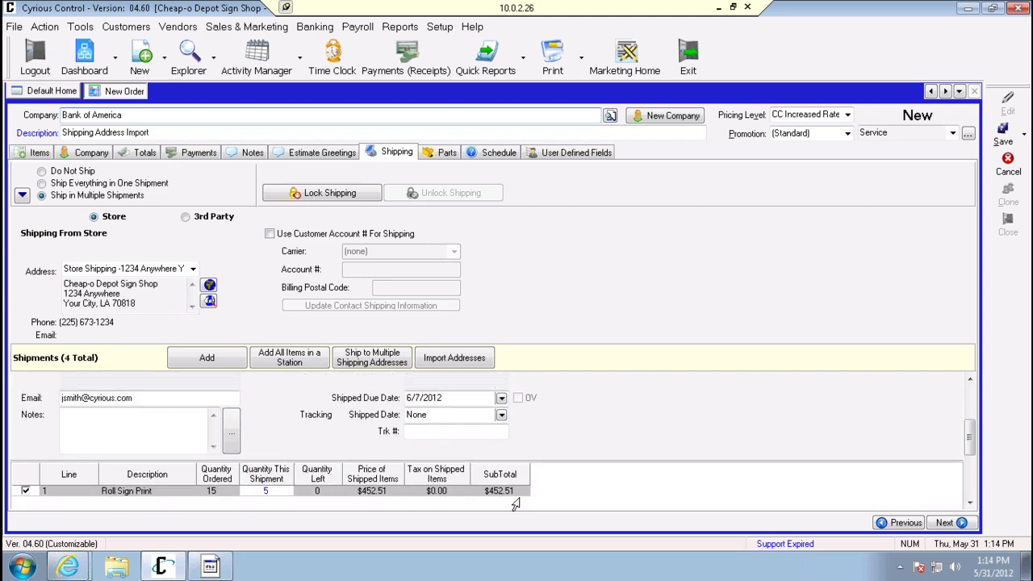
Step: Switch to the browser, close the exported shipment list, and open the How-To Import Addresses wiki page
click(962, 9)
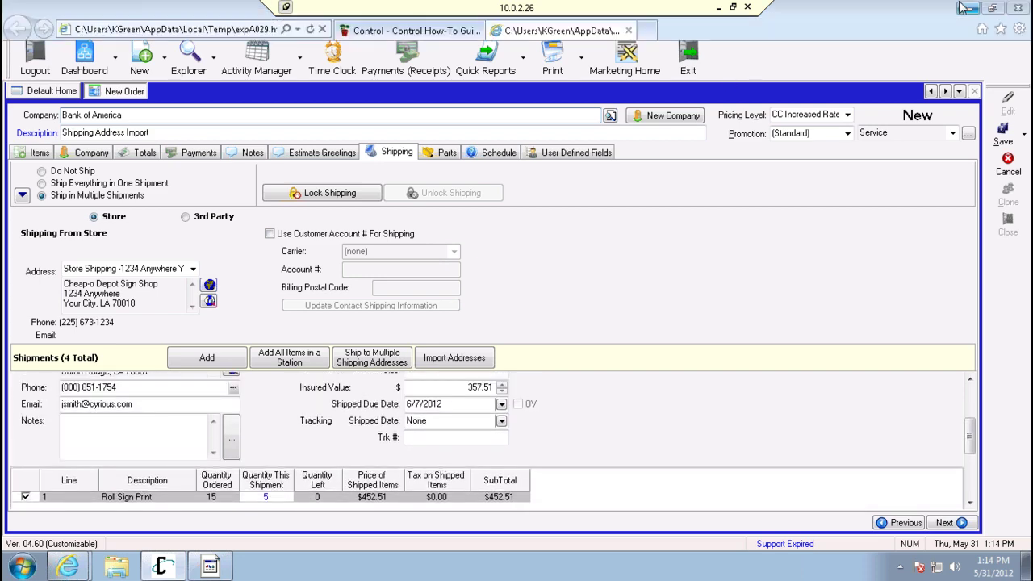
click(629, 31)
scroll(320, 178, up, 2)
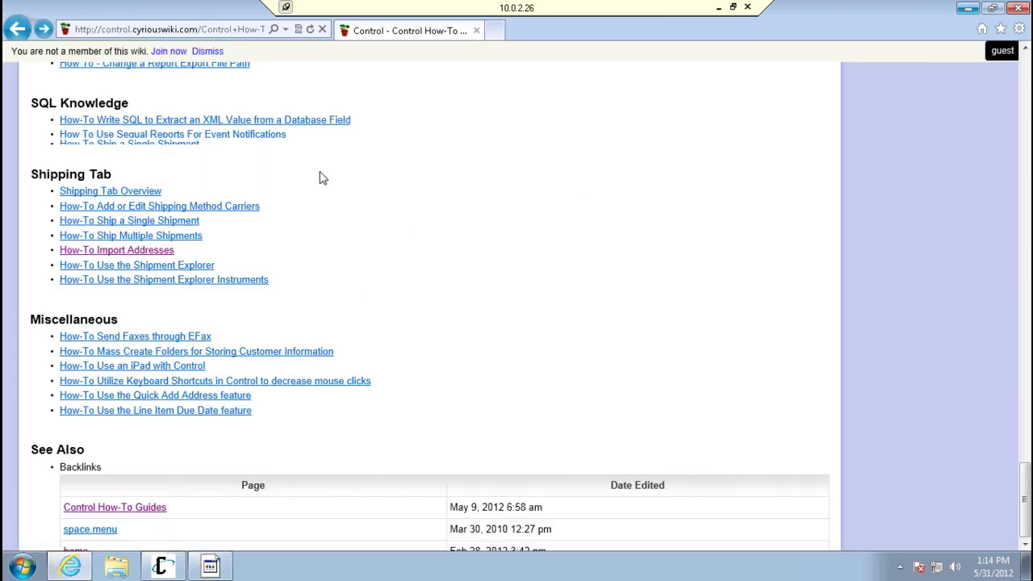
scroll(320, 178, up, 2)
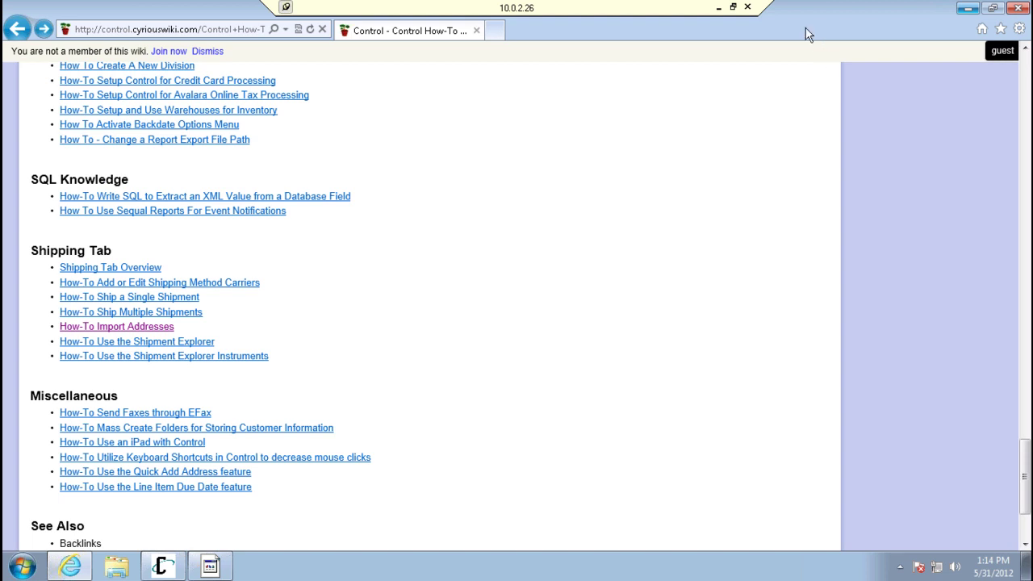
click(147, 331)
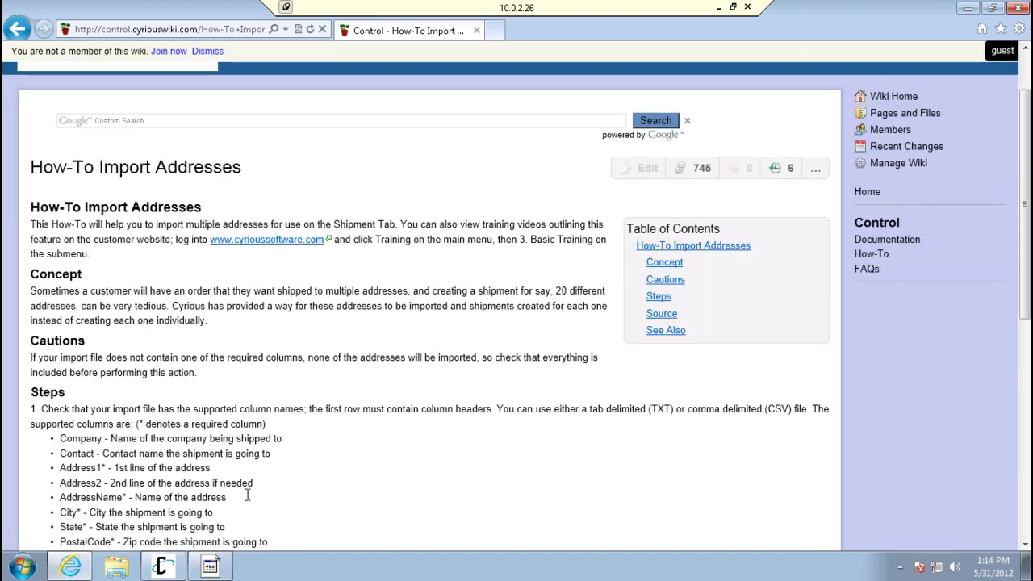
Step: Open Sample Import Address File from the desktop in Notepad and examine its column headers and the first row's LineItem001 quantity
click(967, 7)
double_click(301, 111)
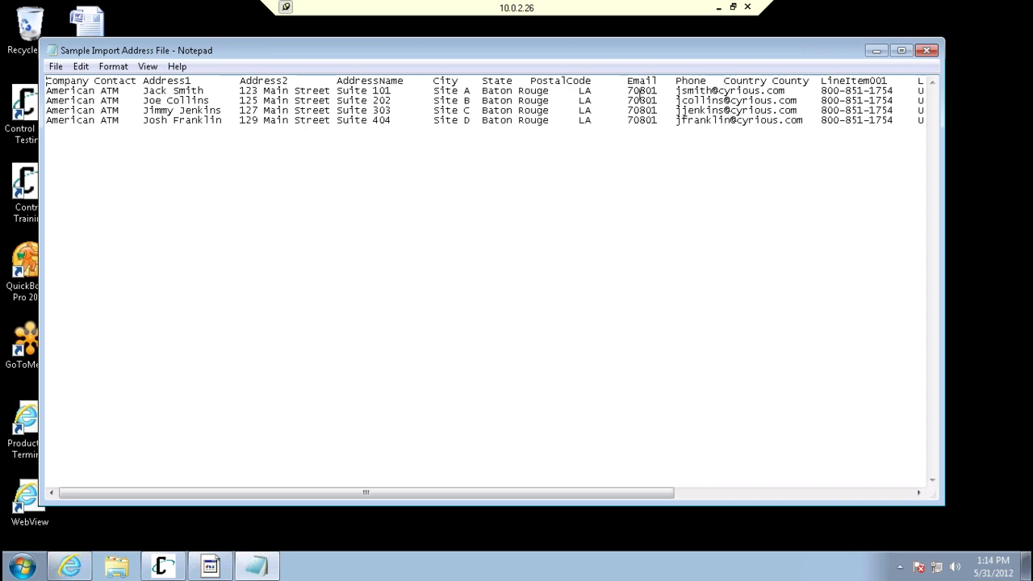
drag(539, 492, 783, 494)
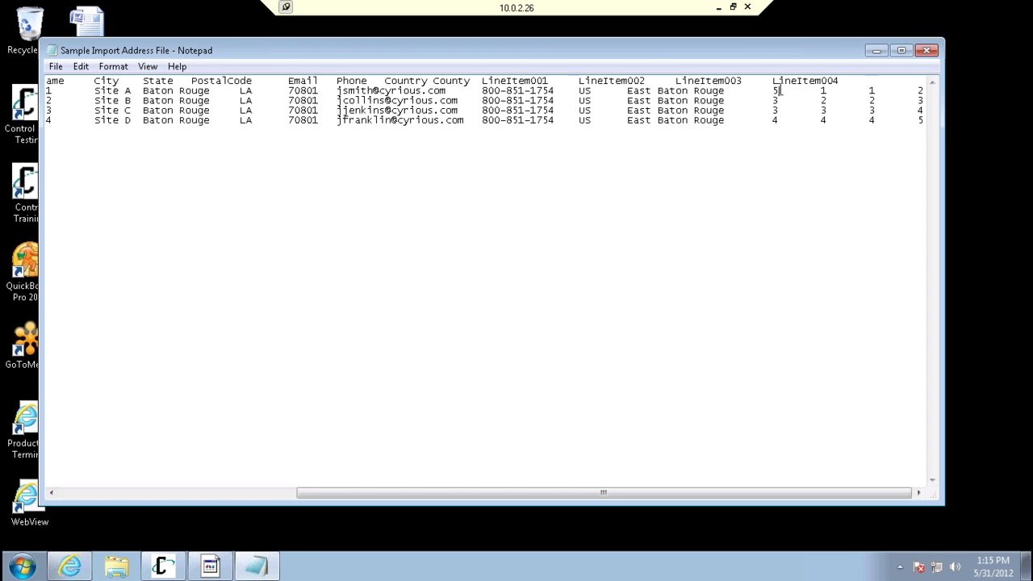
drag(779, 91, 771, 91)
Step: Return to Cyrious Control and check the item quantities of the first shipment and of the expanded shipment SAB
click(162, 567)
drag(970, 437, 970, 467)
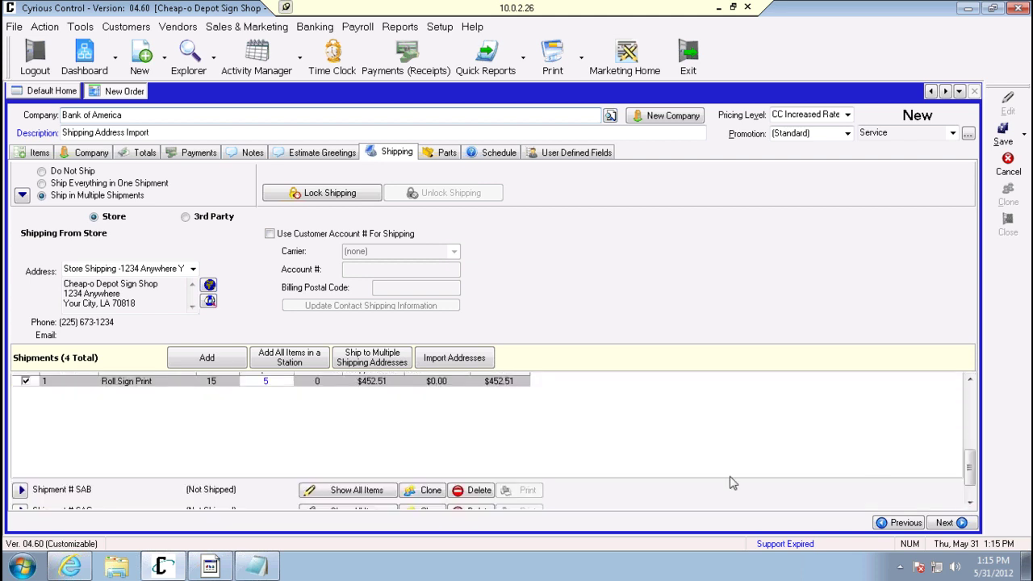
click(21, 490)
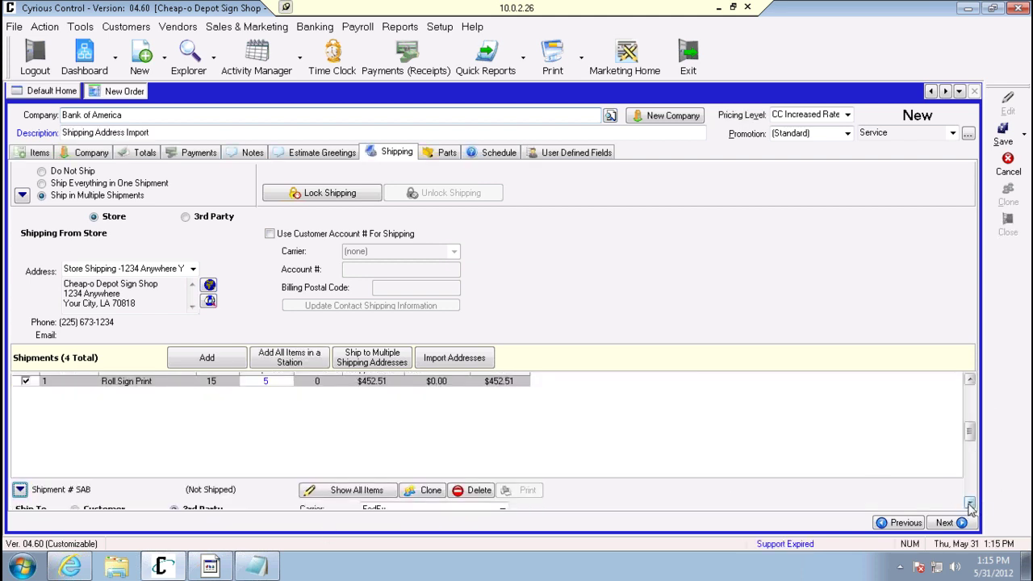
click(969, 502)
click(970, 502)
drag(971, 452, 976, 472)
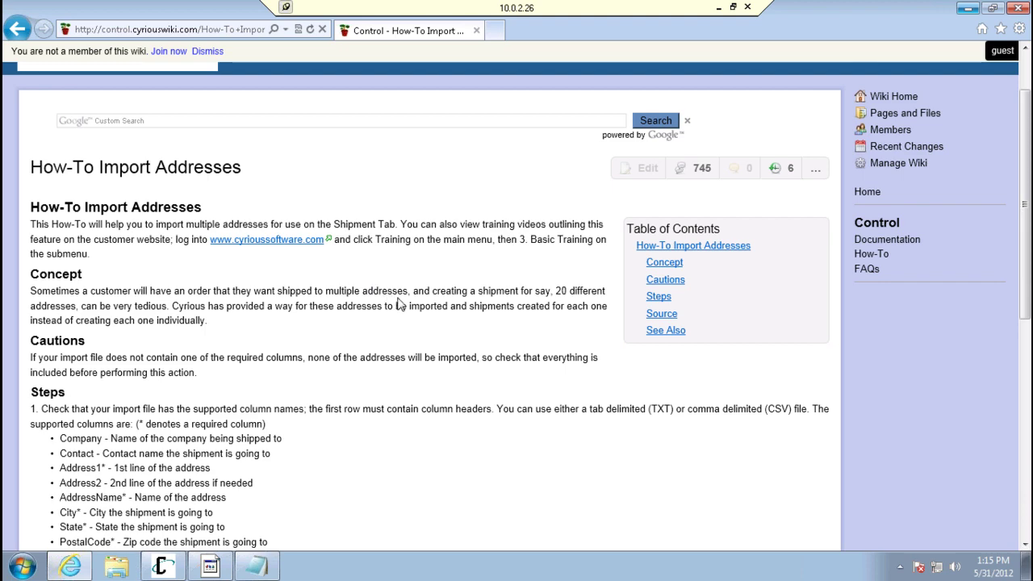
Step: Read the supported and required import file columns on the How-To Import Addresses wiki page
scroll(441, 323, down, 2)
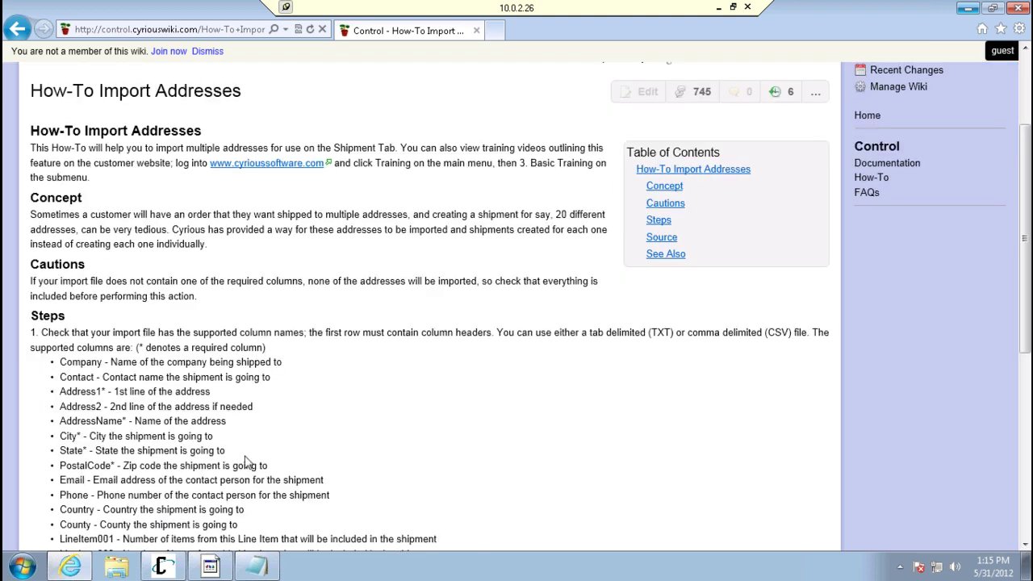
scroll(247, 463, down, 5)
mouse_move(83, 573)
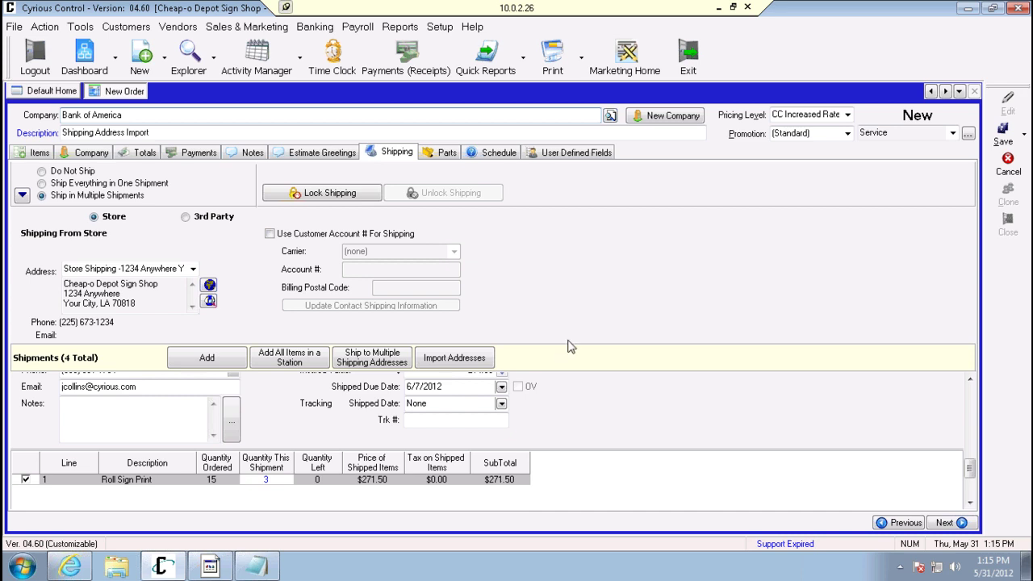
Step: Return to Cyrious Control and cancel the new order without saving
click(1001, 164)
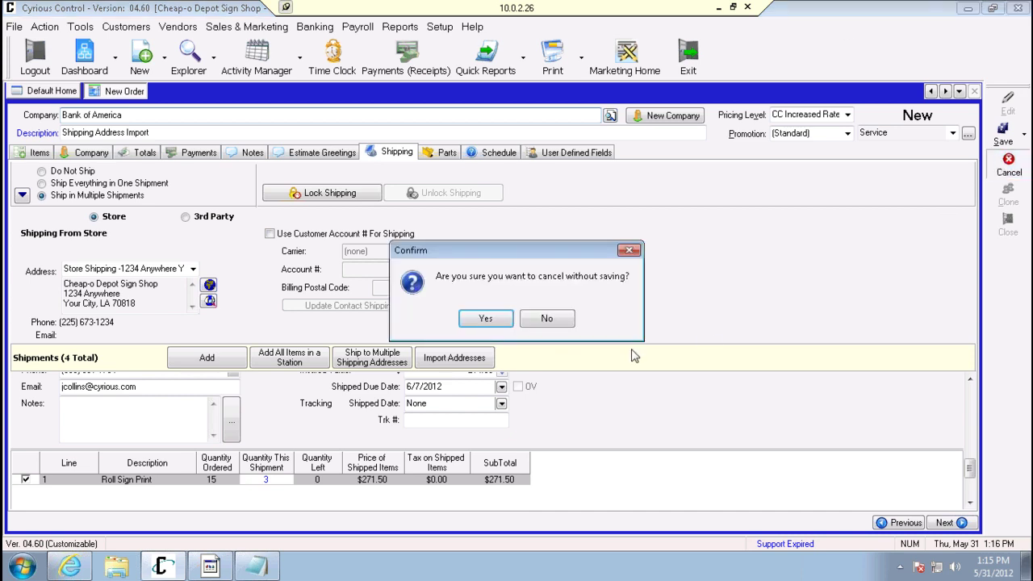